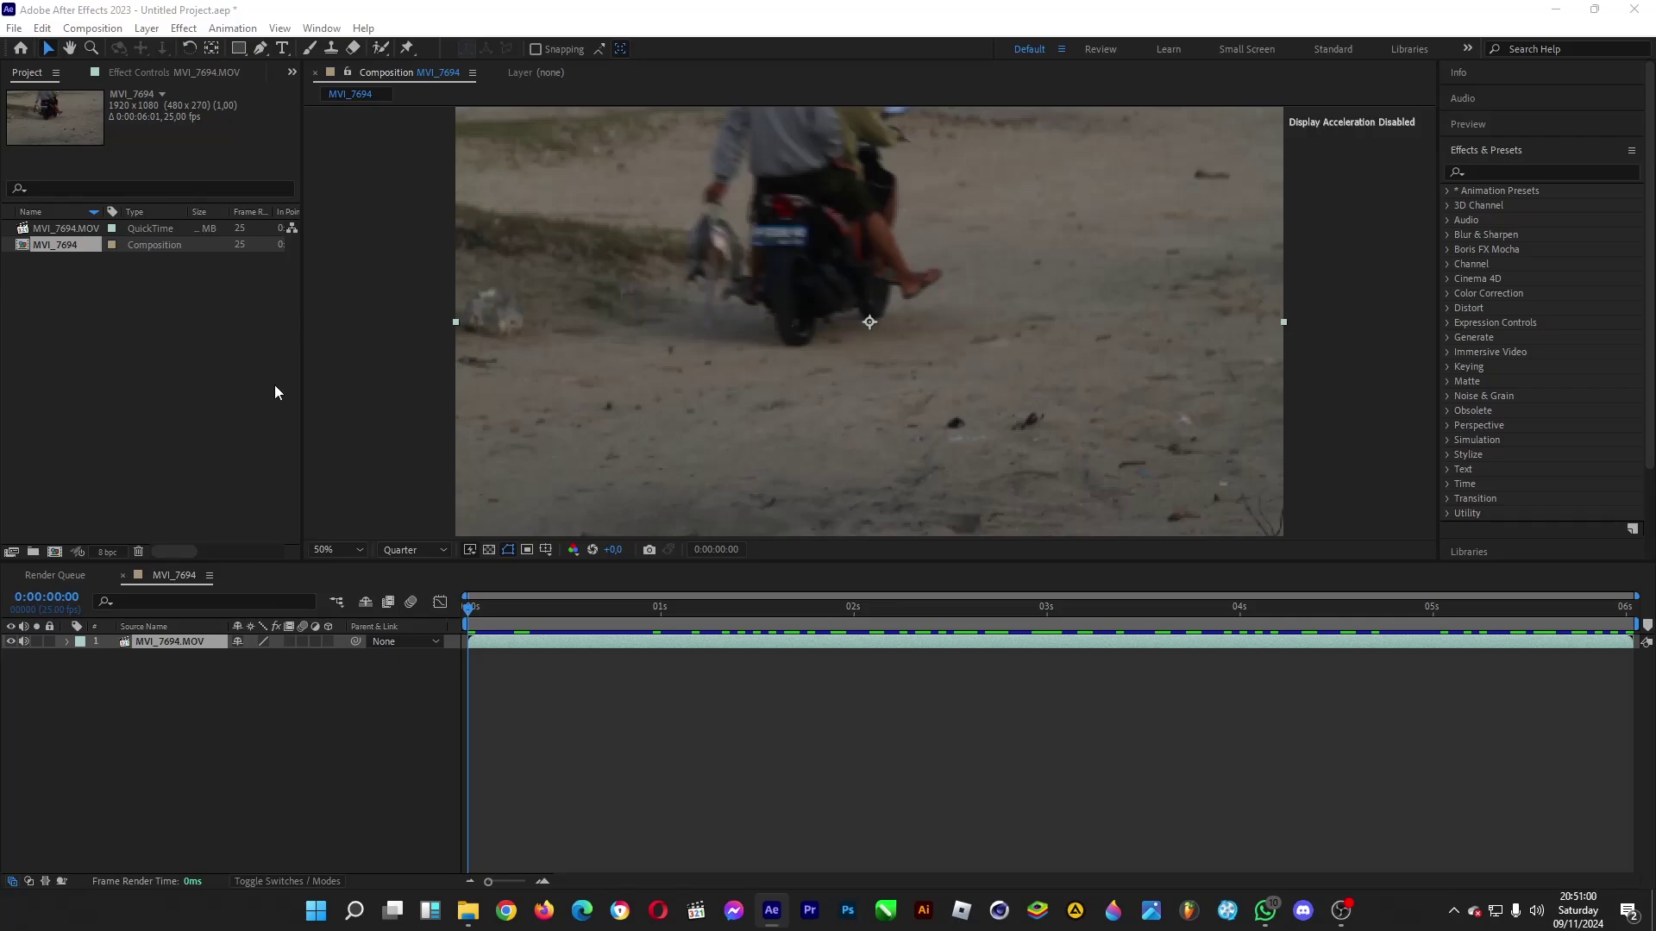
Duplicate the motorcycle clip layer with Ctrl+D.
{"action": "left_click", "coordinate": [209, 718]}
{"action": "left_click", "coordinate": [178, 639]}
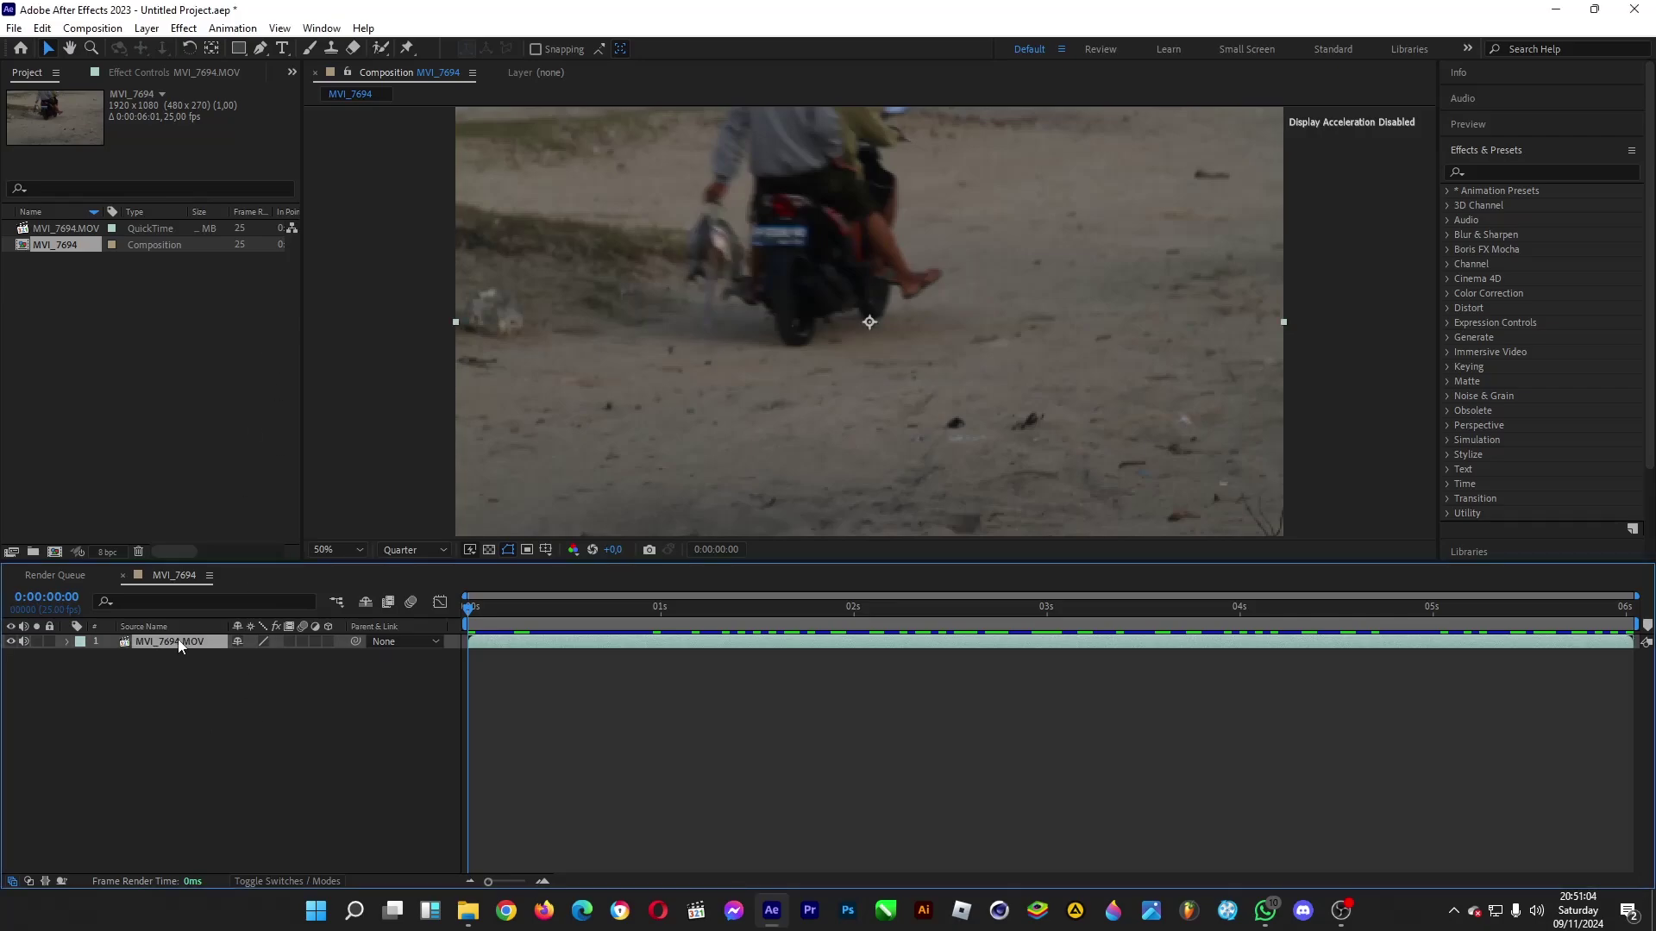
{"action": "key", "text": "ctrl+d"}
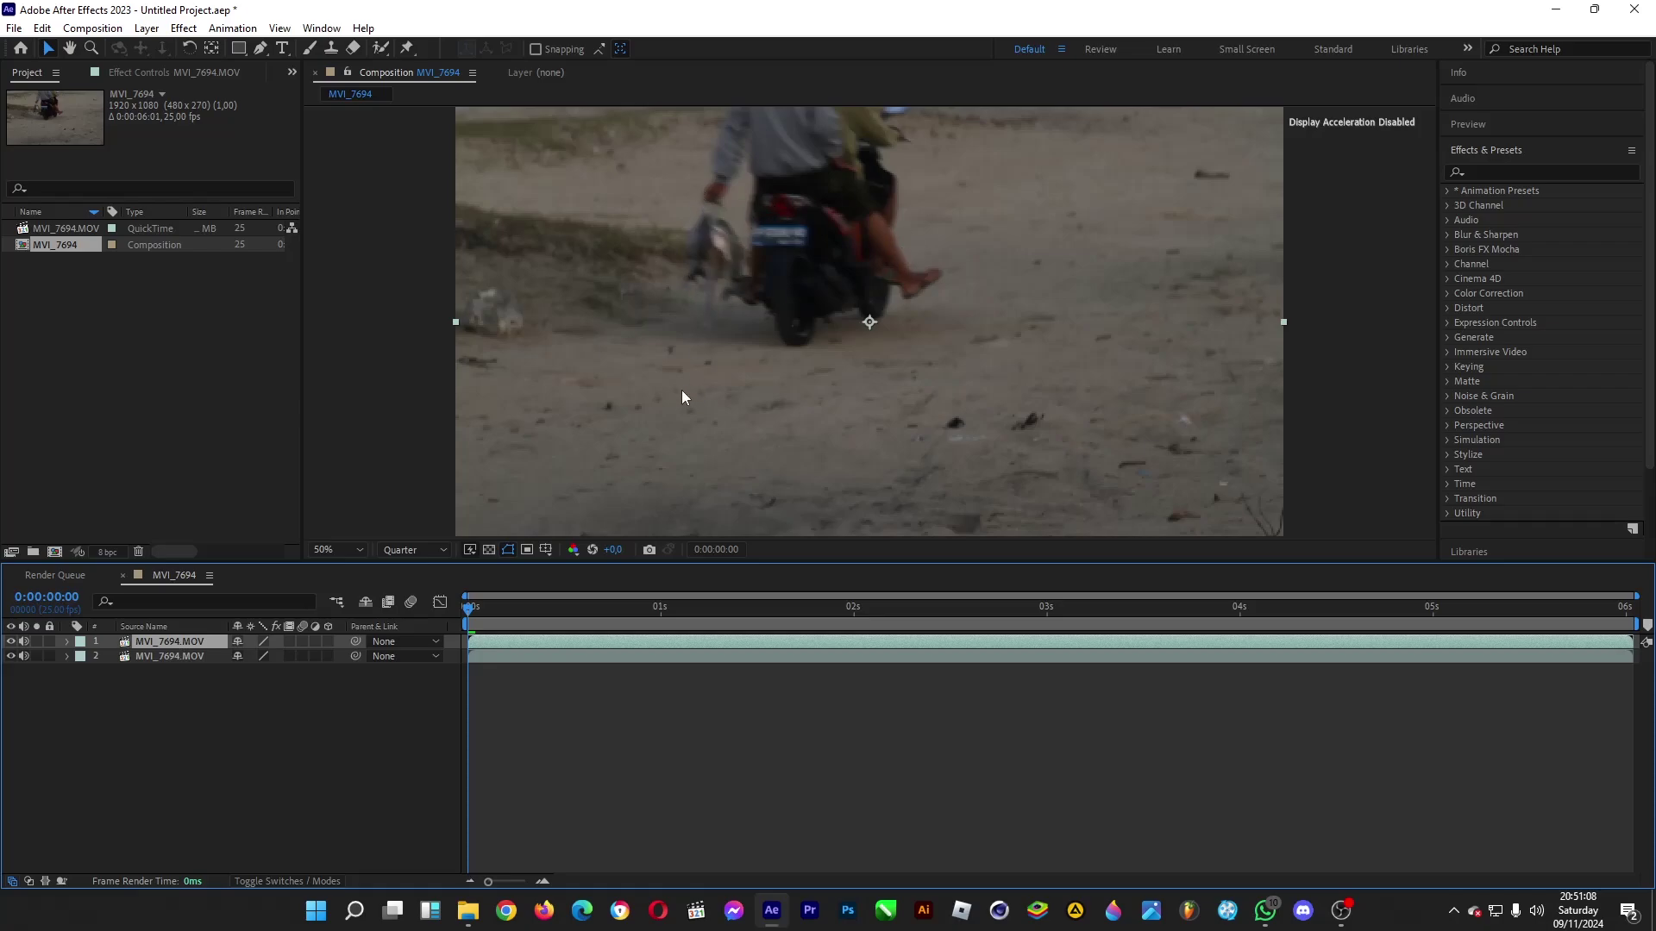
Draw a rectangular mask around the licence plate on the top copy.
{"action": "left_click", "coordinate": [240, 53]}
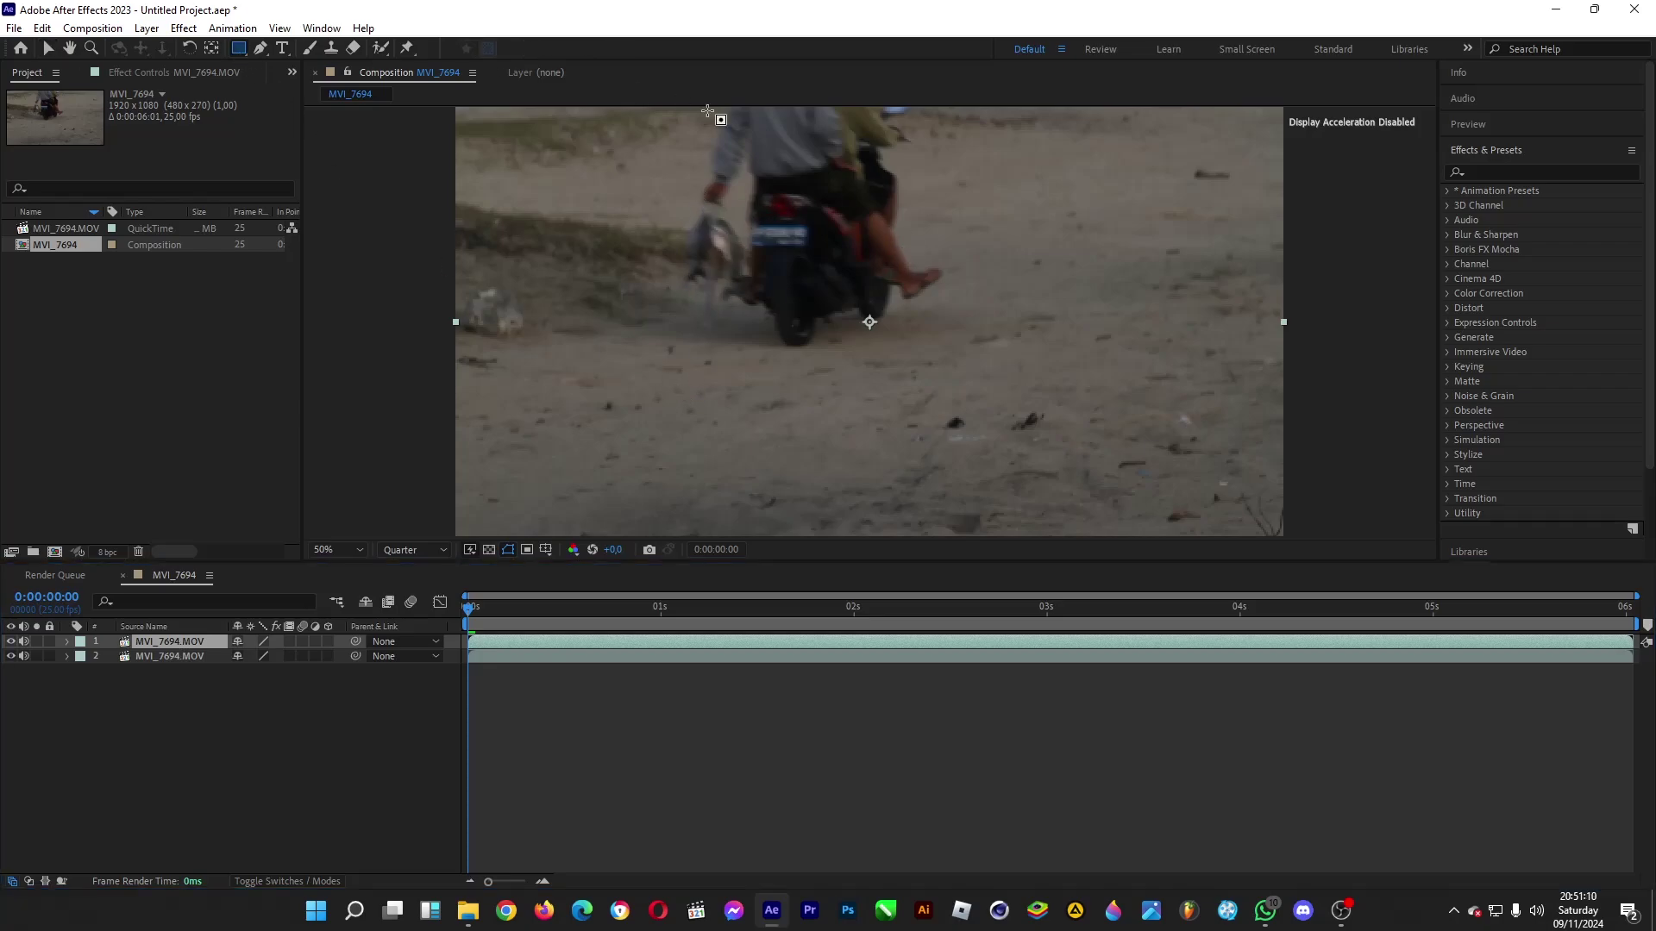
{"action": "left_click_drag", "start_coordinate": [734, 215], "coordinate": [824, 258]}
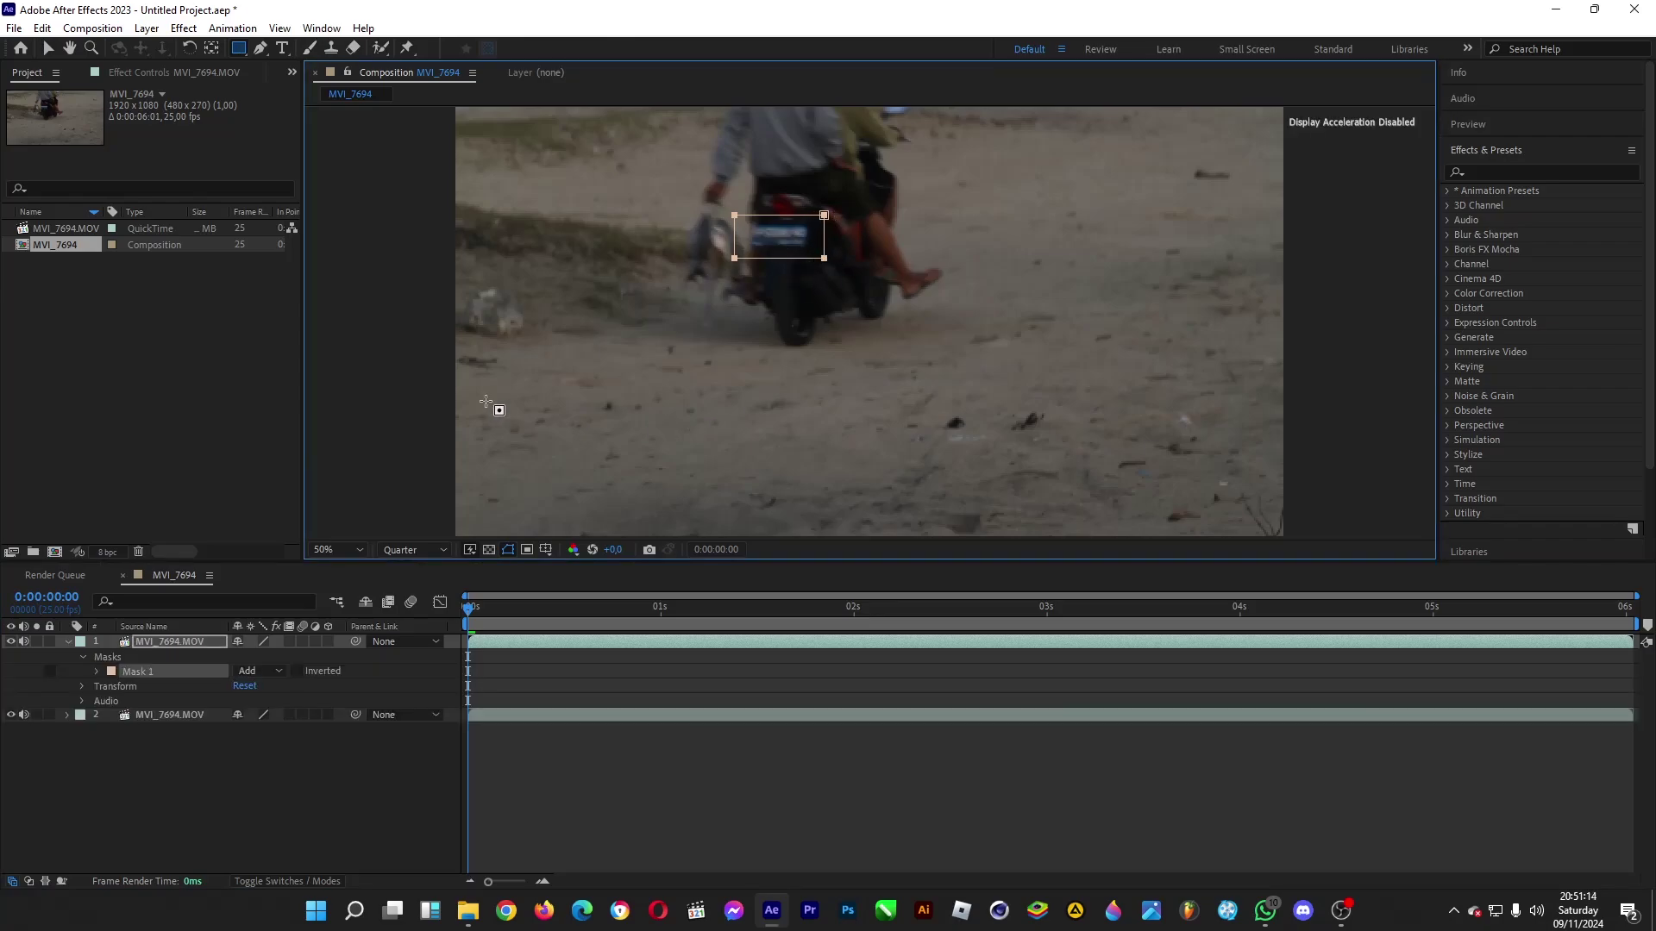
{"action": "left_click", "coordinate": [47, 48]}
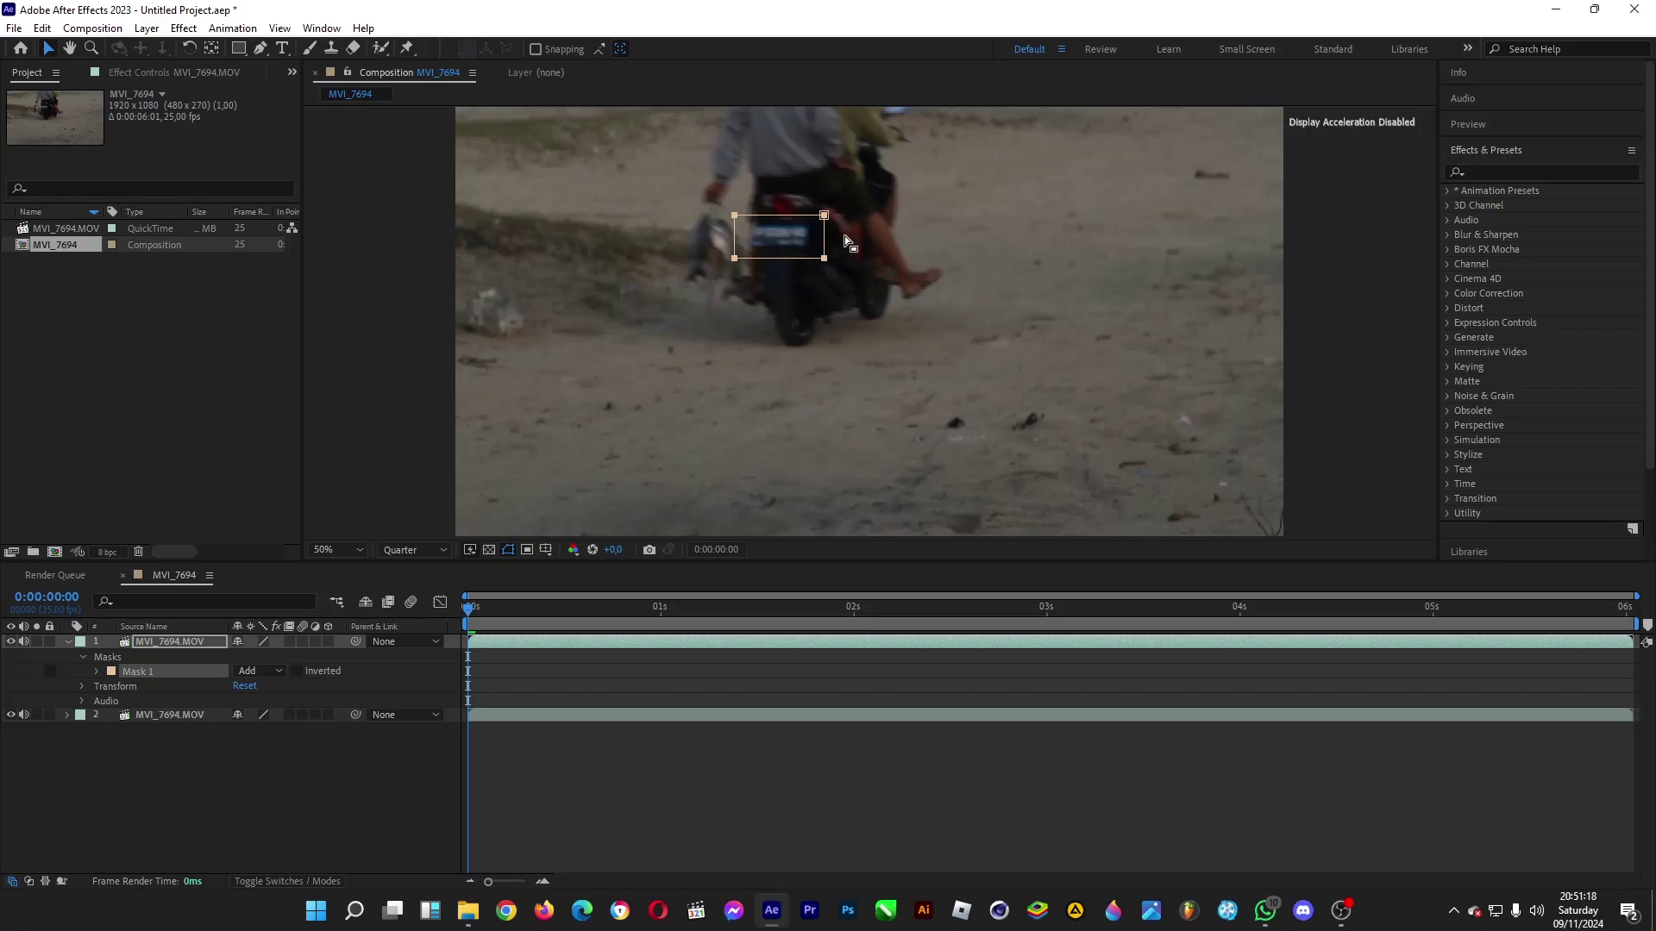
Apply Stylize > Mosaic to the top motorcycle layer with 62 by 40 blocks.
{"action": "left_click", "coordinate": [186, 27]}
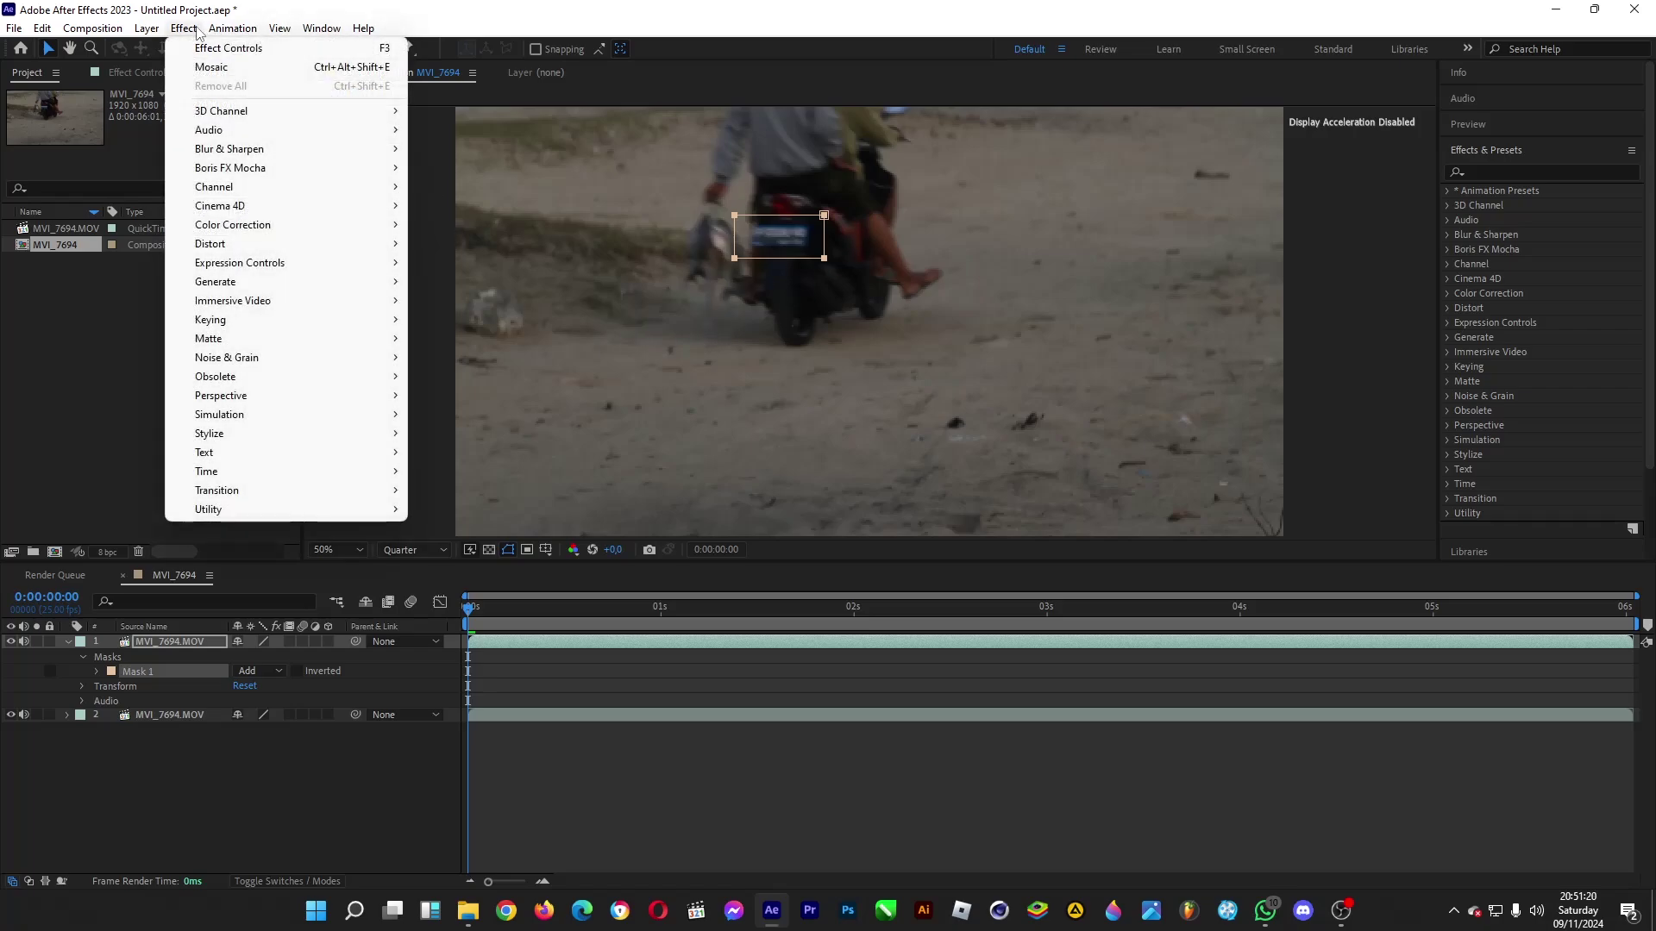
{"action": "mouse_move", "coordinate": [260, 434]}
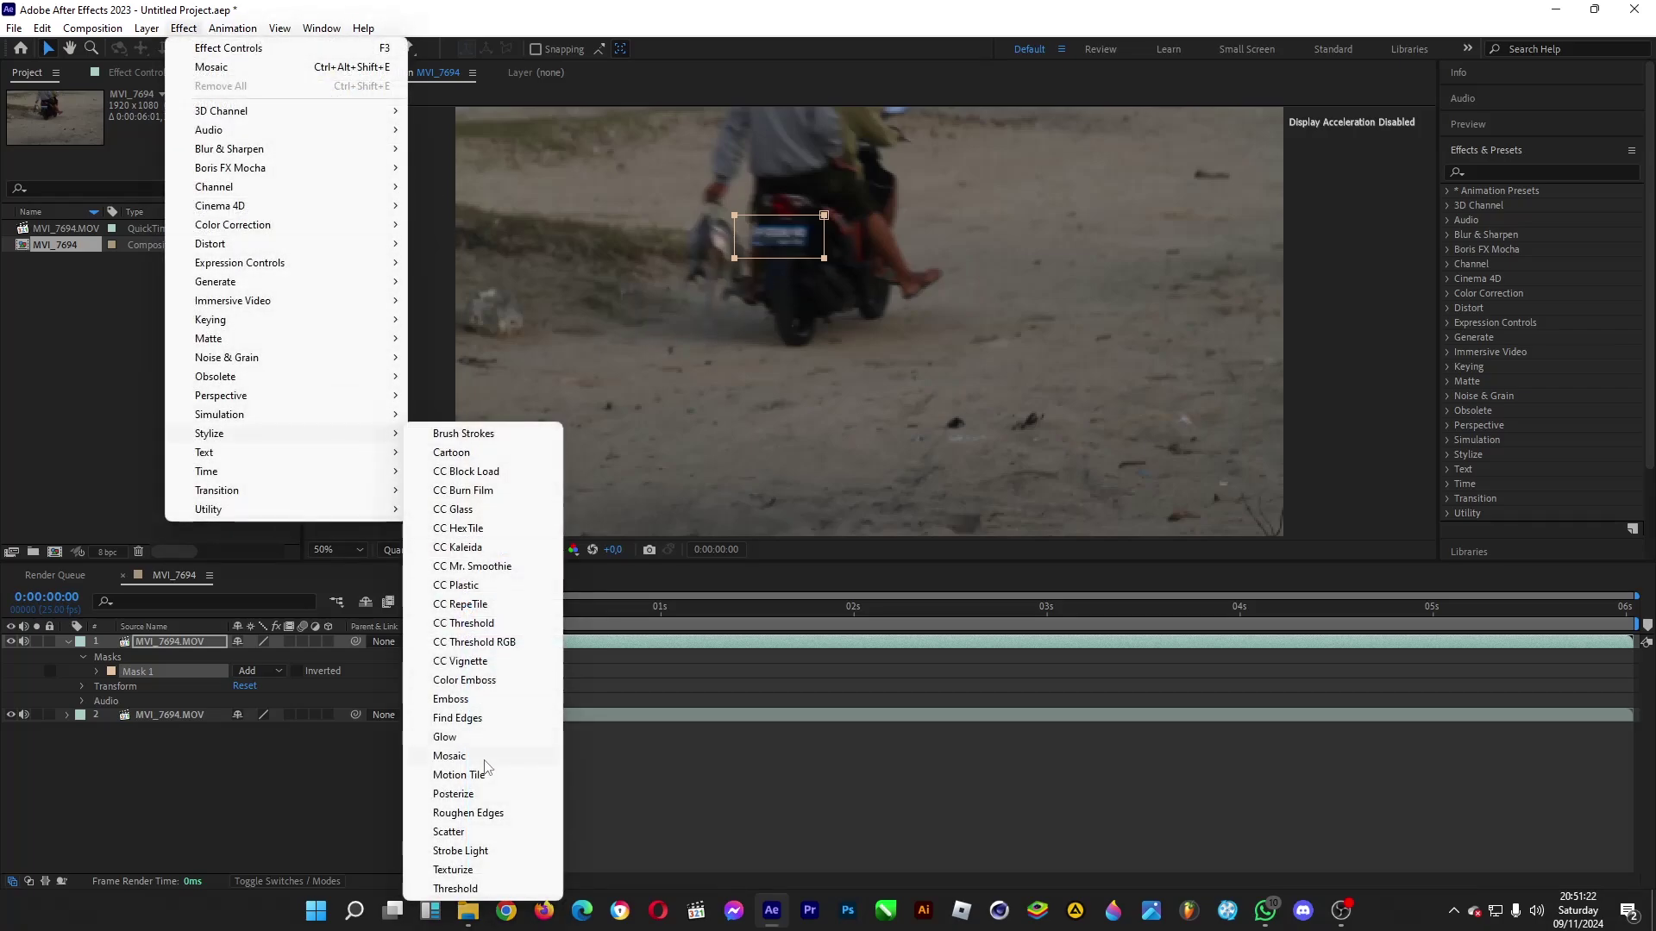
{"action": "left_click", "coordinate": [450, 756]}
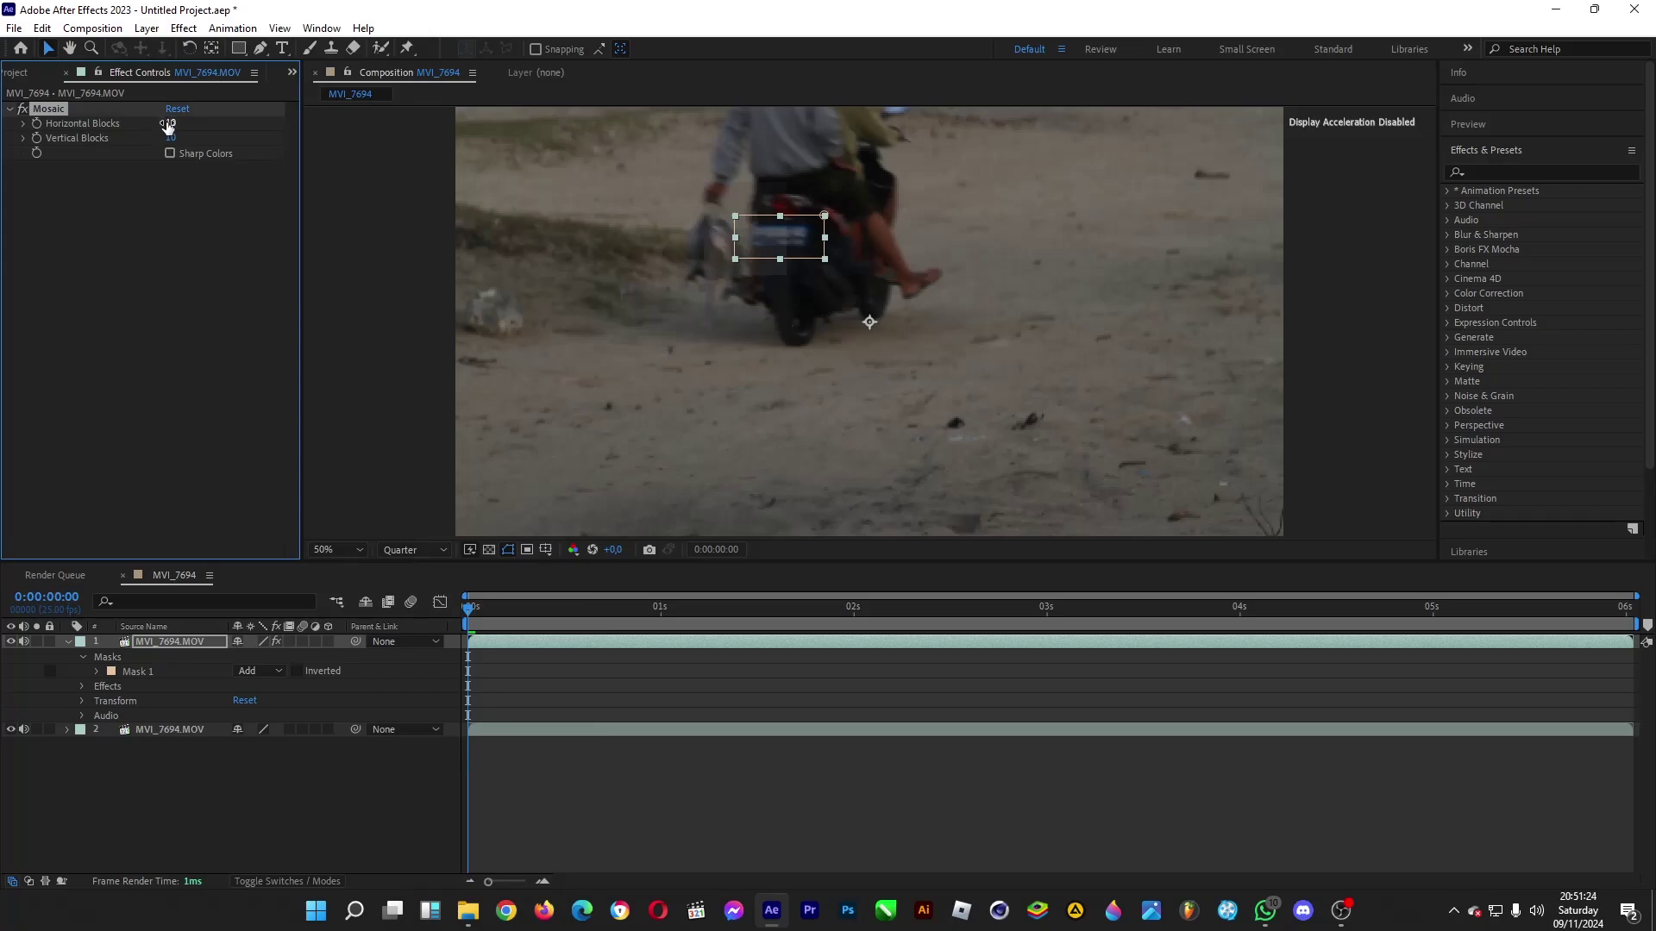
{"action": "mouse_move", "coordinate": [178, 123]}
{"action": "left_mouse_down"}
{"action": "mouse_move", "coordinate": [200, 135]}
{"action": "mouse_move", "coordinate": [186, 122]}
{"action": "left_mouse_up"}
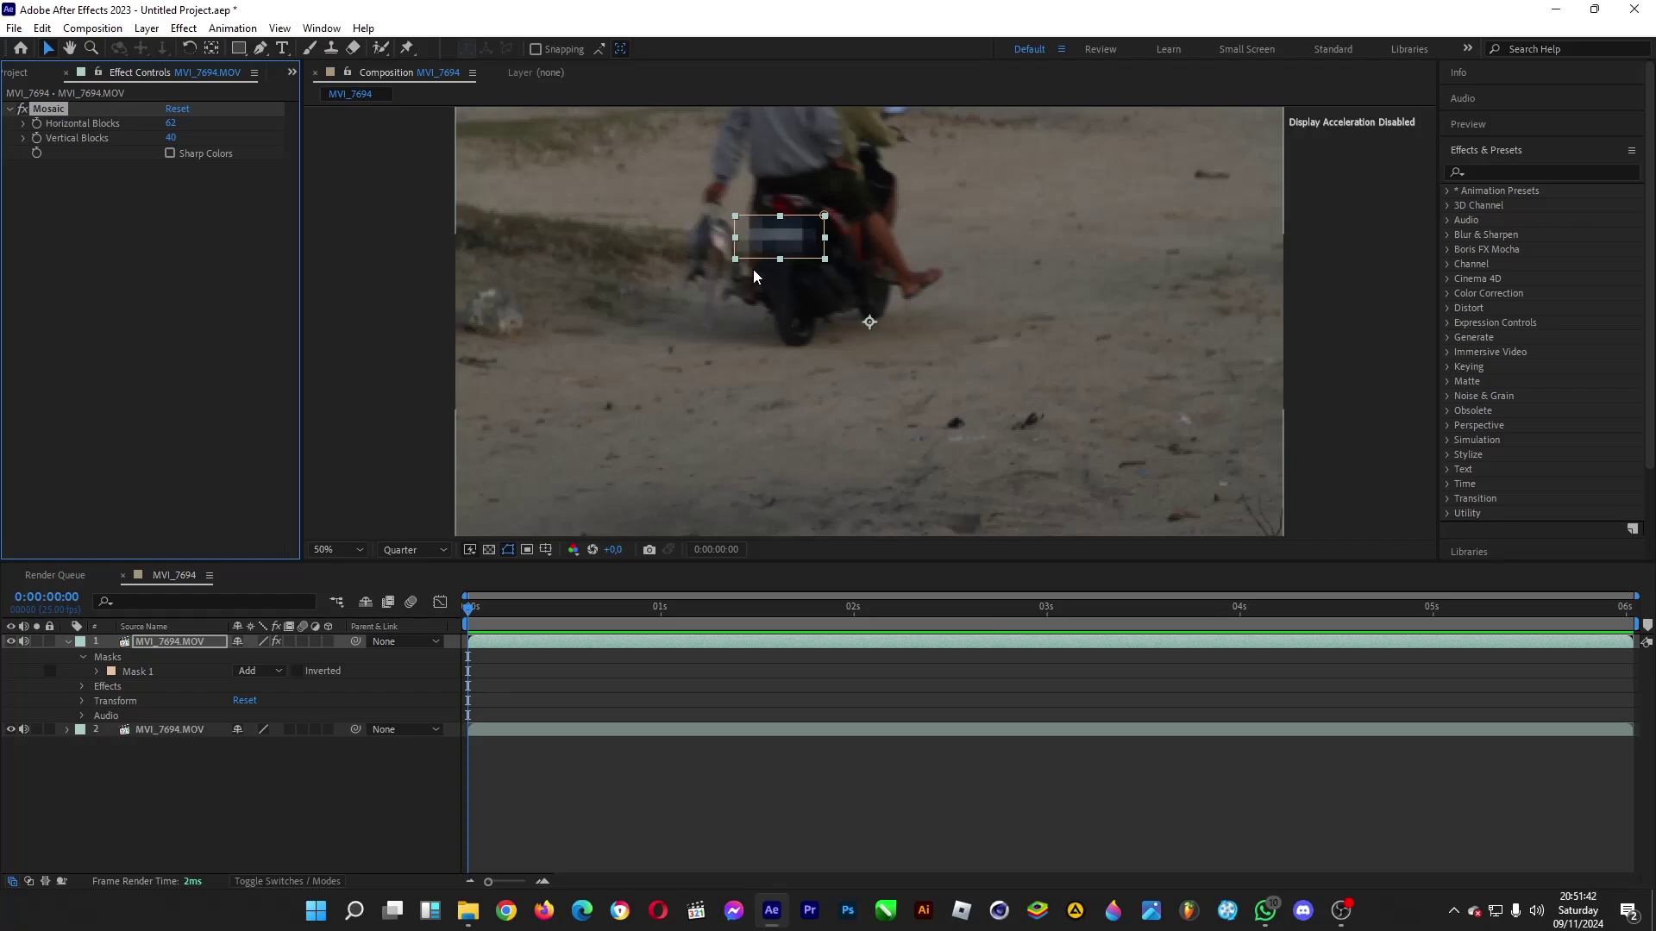
Start Mask Path keyframes at frame 0 and move the mask onto the plate at frame 3.
{"action": "left_click", "coordinate": [98, 671]}
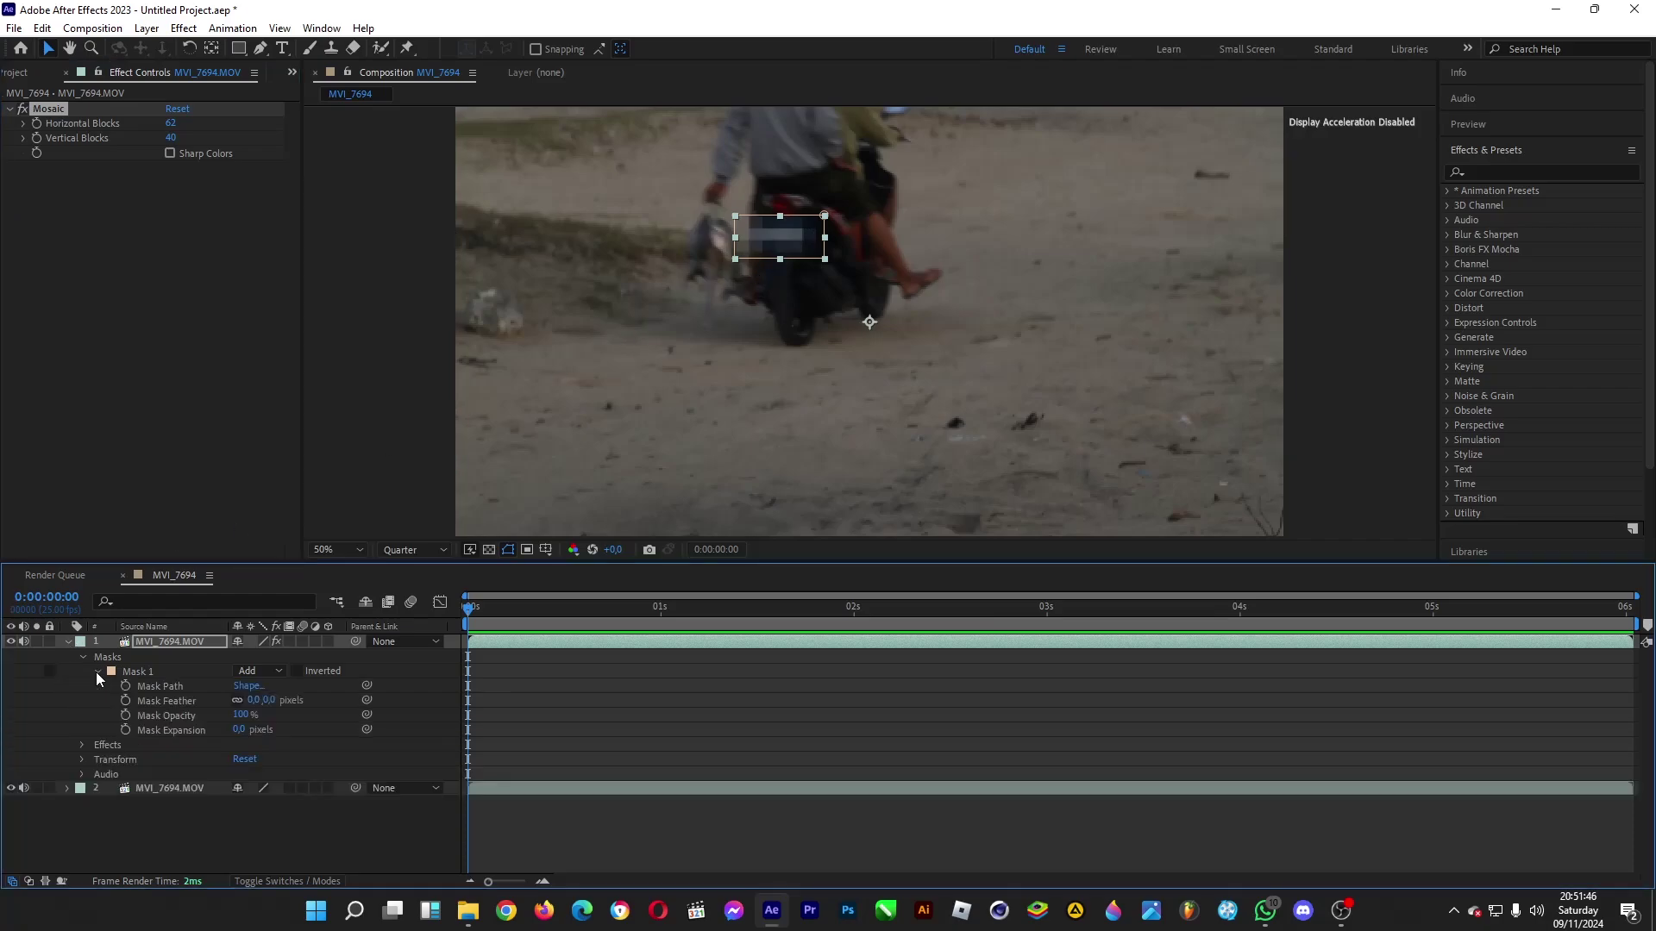
{"action": "left_click", "coordinate": [125, 687]}
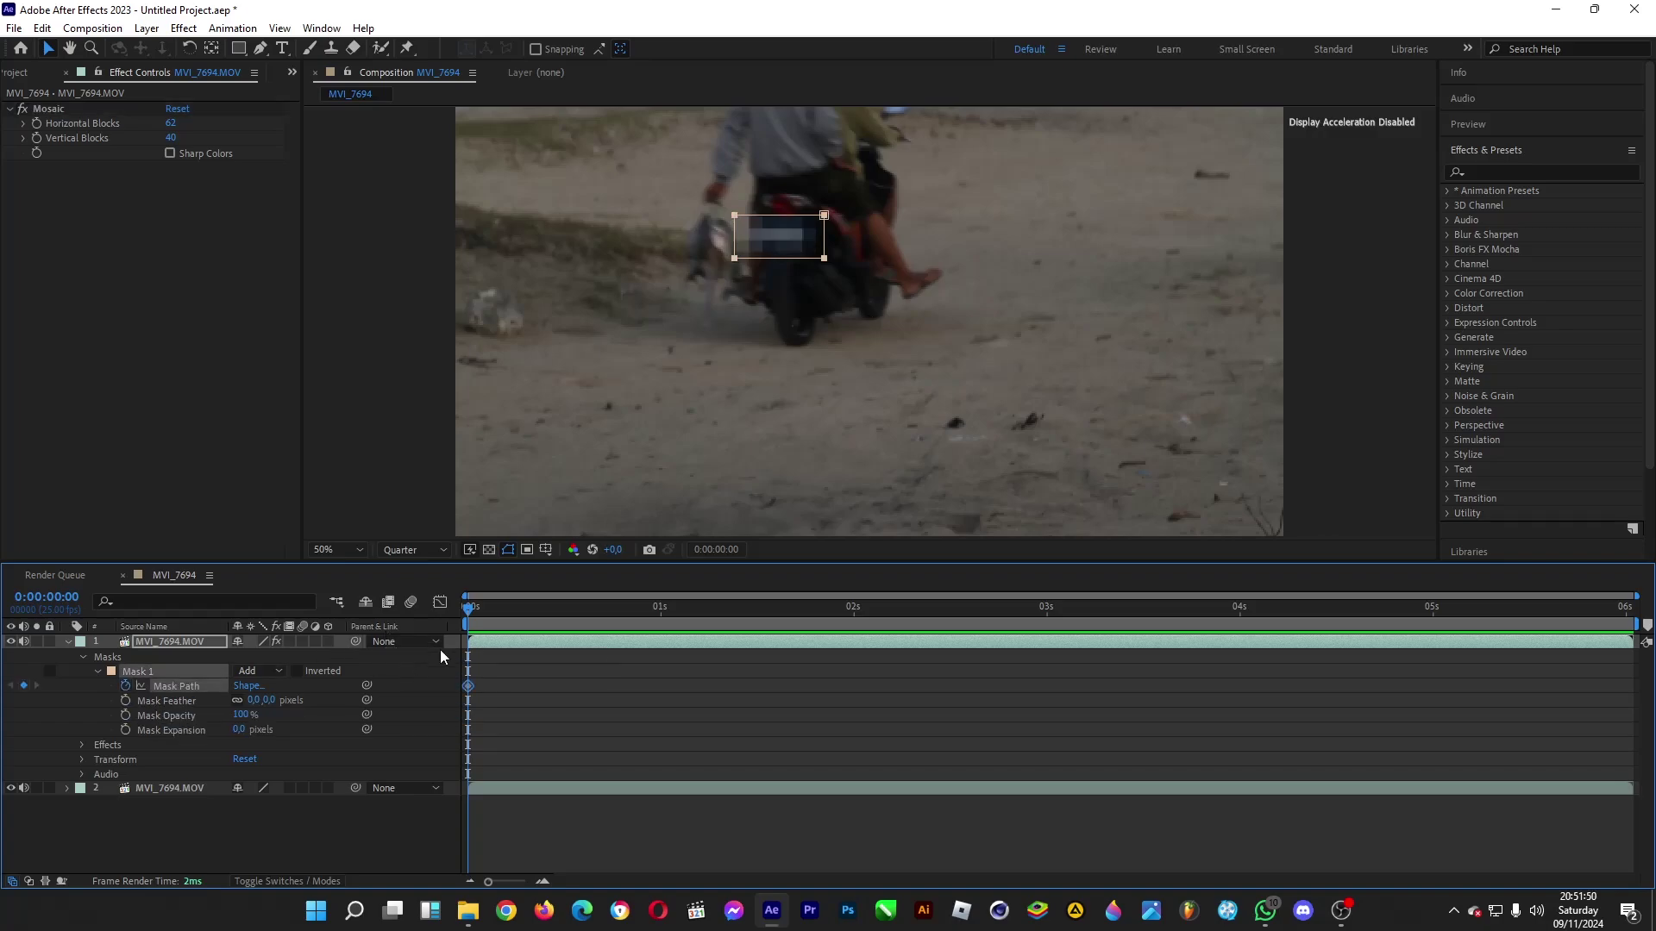
{"action": "left_click_drag", "start_coordinate": [488, 880], "coordinate": [521, 880]}
{"action": "left_click", "coordinate": [551, 621]}
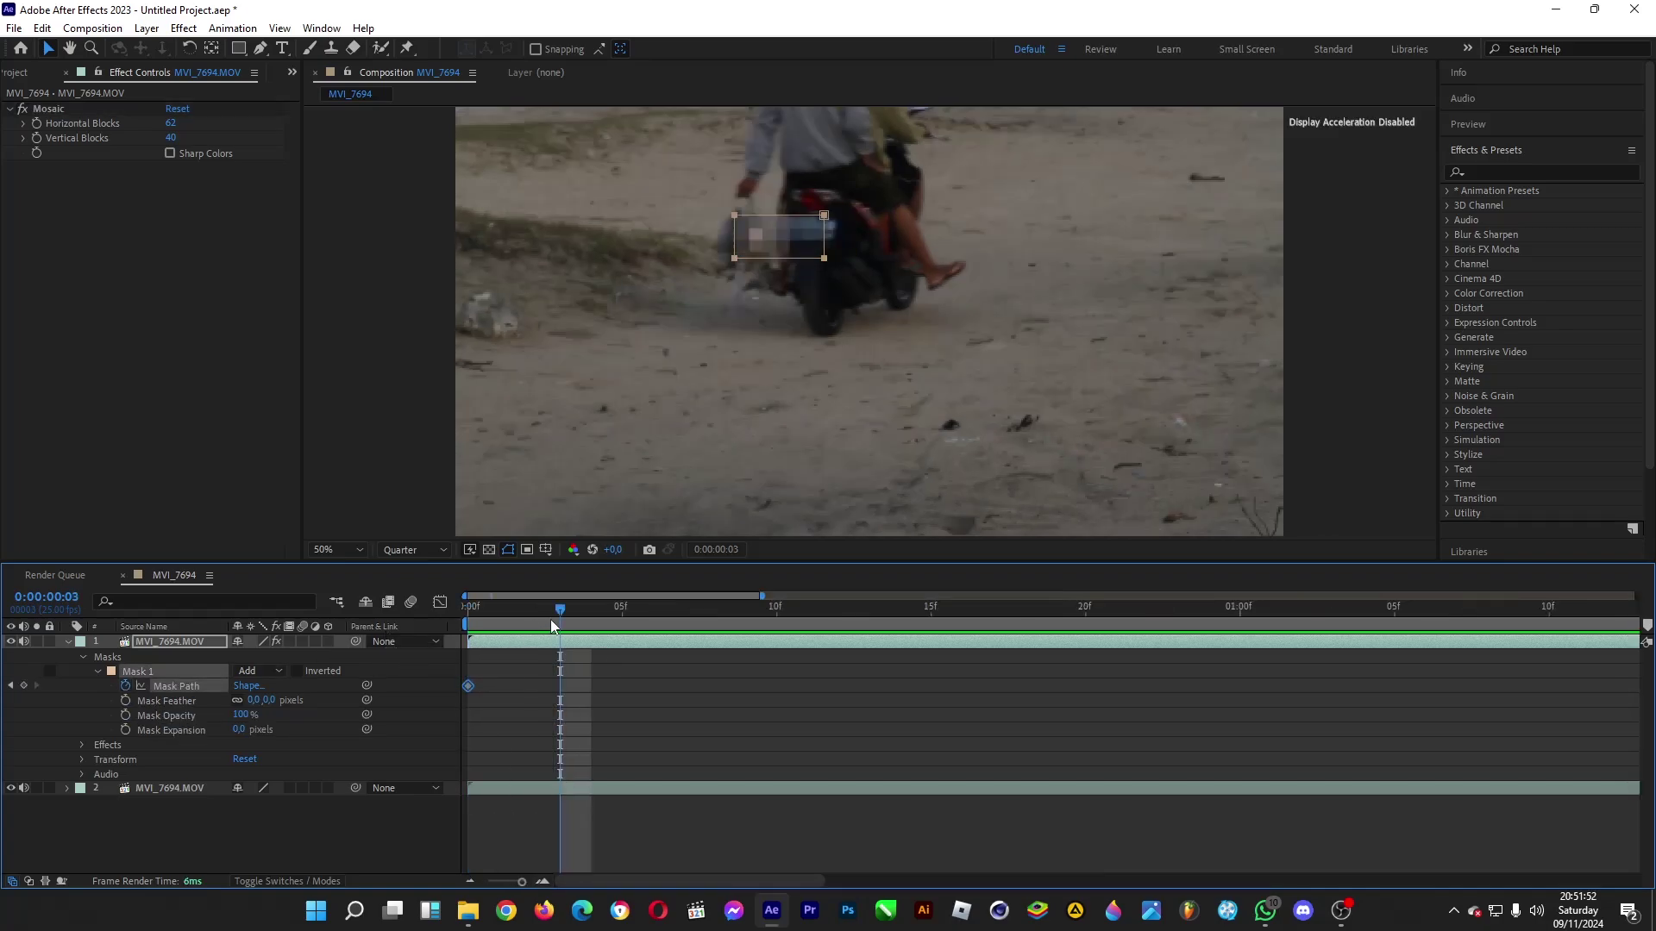
{"action": "left_click_drag", "start_coordinate": [828, 254], "coordinate": [849, 250]}
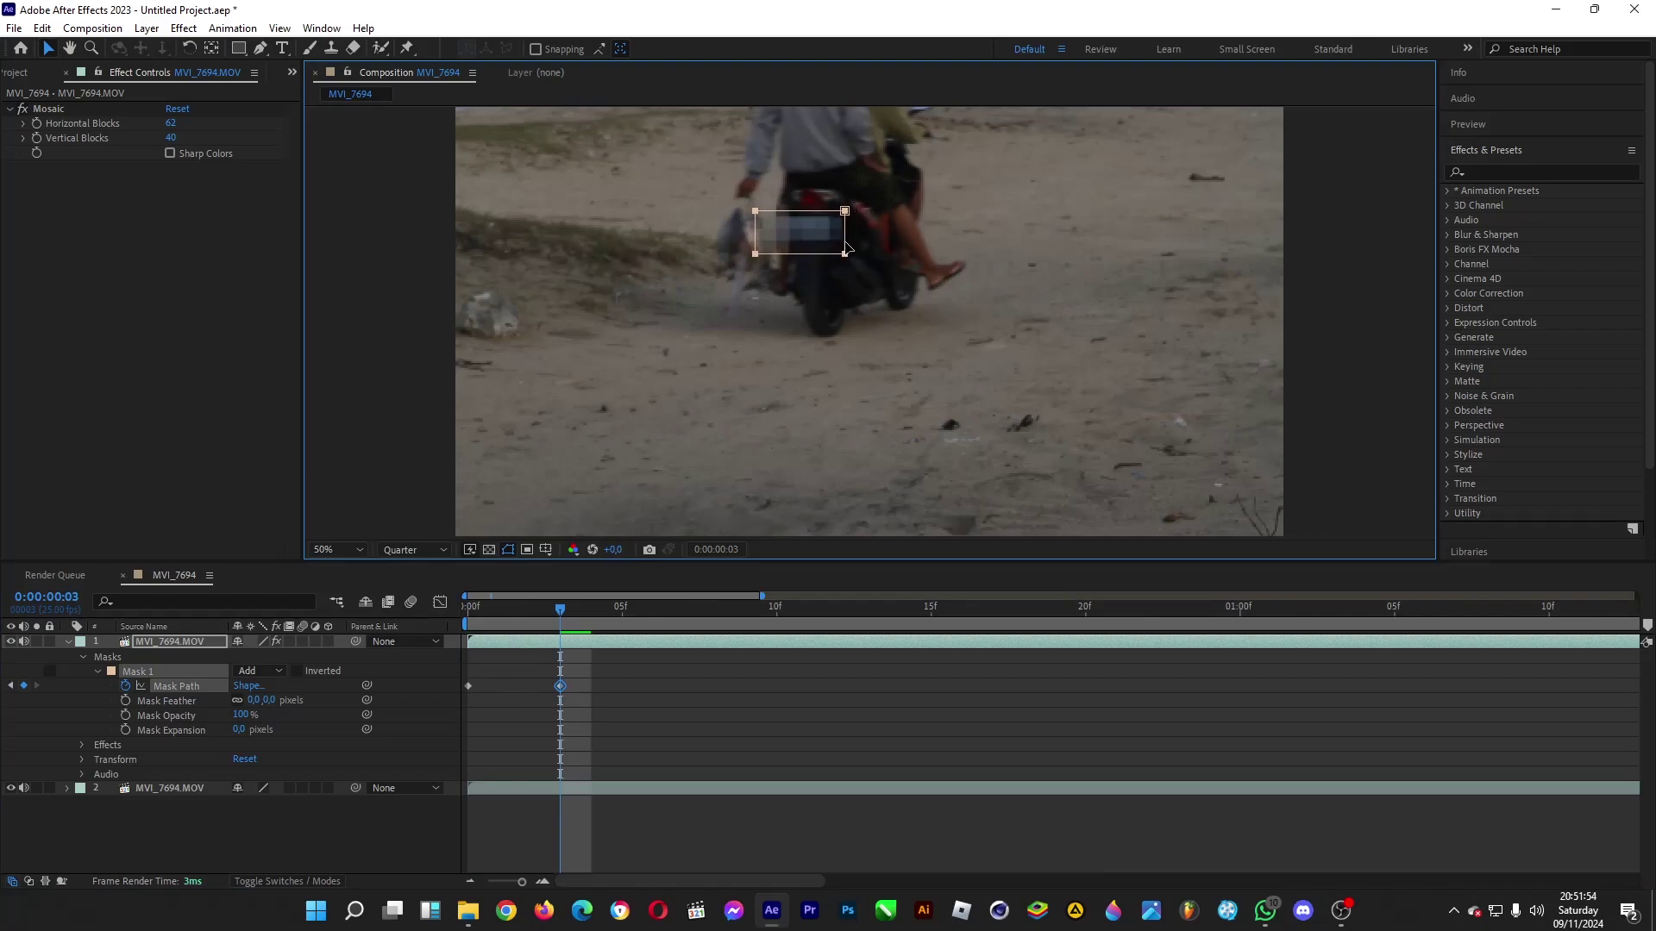
Move the mask to follow the plate at frames 6 and 9.
{"action": "left_click", "coordinate": [647, 618]}
{"action": "left_click_drag", "start_coordinate": [844, 249], "coordinate": [871, 241]}
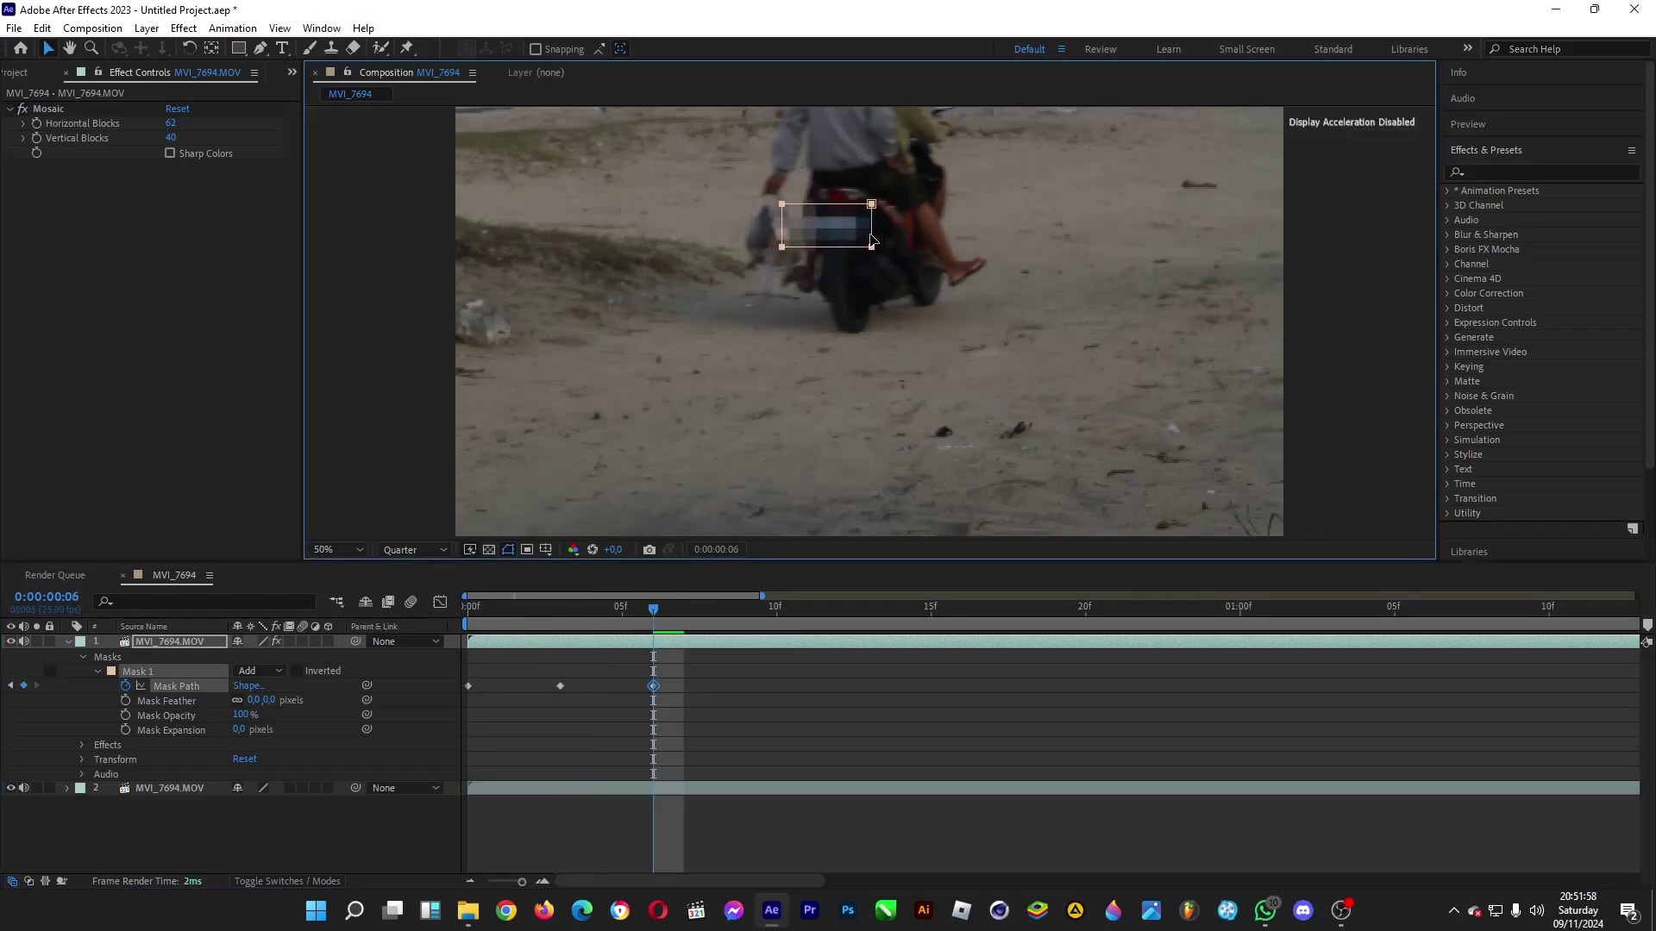
{"action": "left_click", "coordinate": [748, 607]}
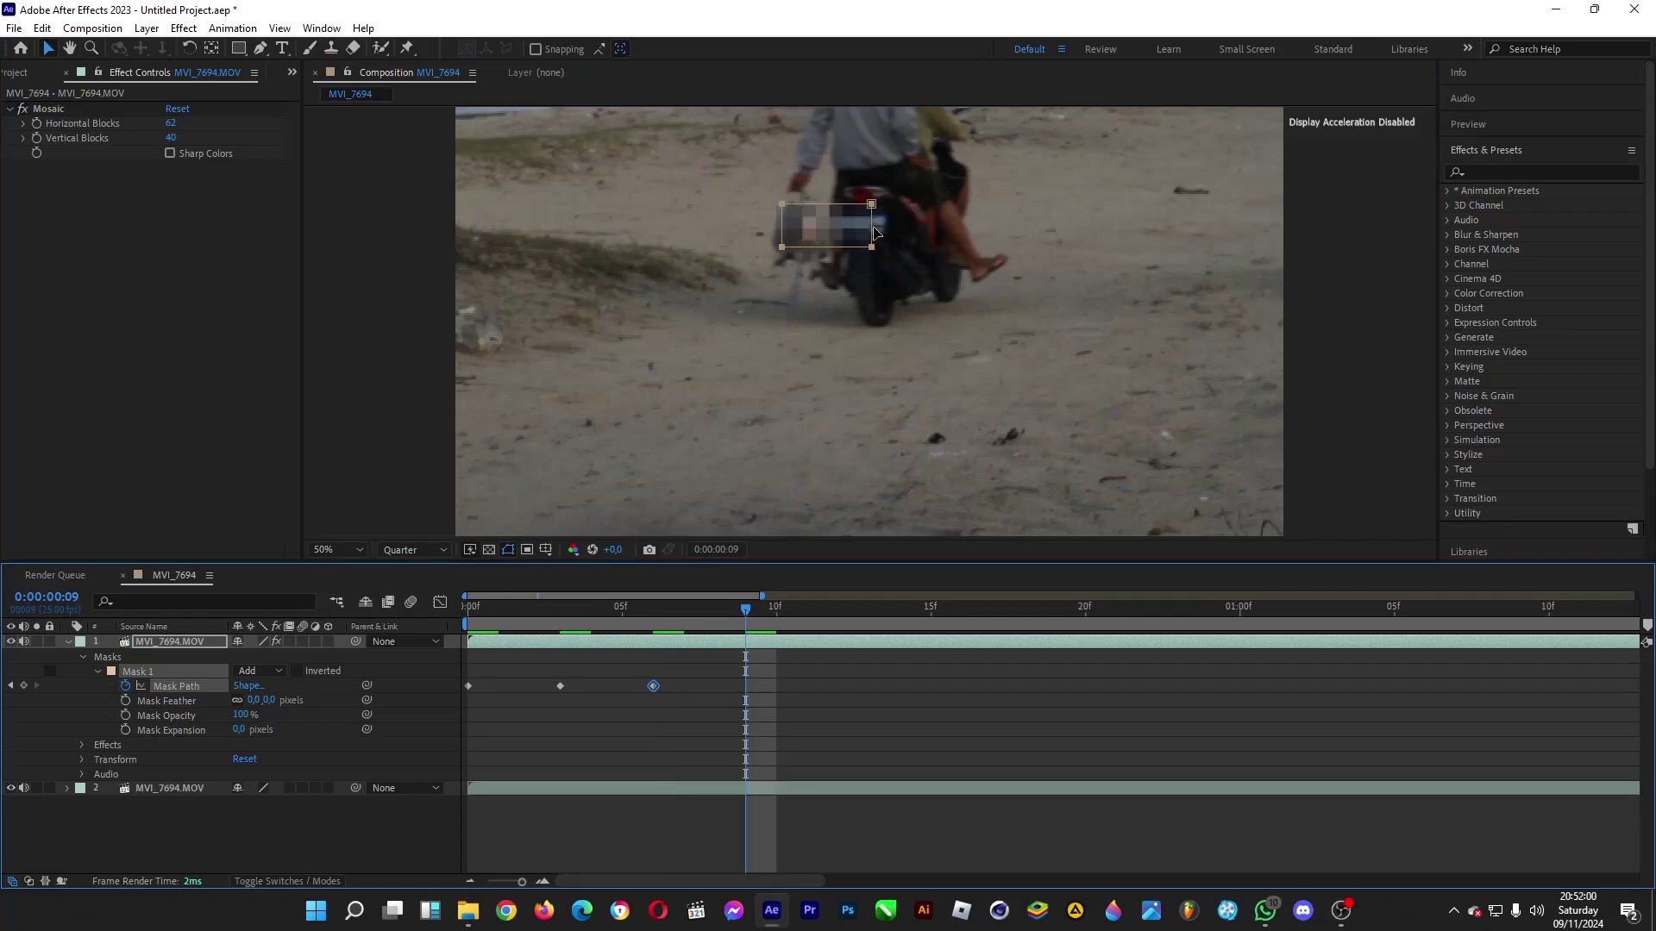
{"action": "left_click_drag", "start_coordinate": [875, 231], "coordinate": [990, 245]}
Keyframe the mask from frame 12 to 01:10, shifting it down-right onto the plate at frame 23.
{"action": "left_click", "coordinate": [839, 607]}
{"action": "left_click", "coordinate": [931, 607]}
{"action": "left_click", "coordinate": [1005, 609]}
{"action": "left_click", "coordinate": [1084, 608]}
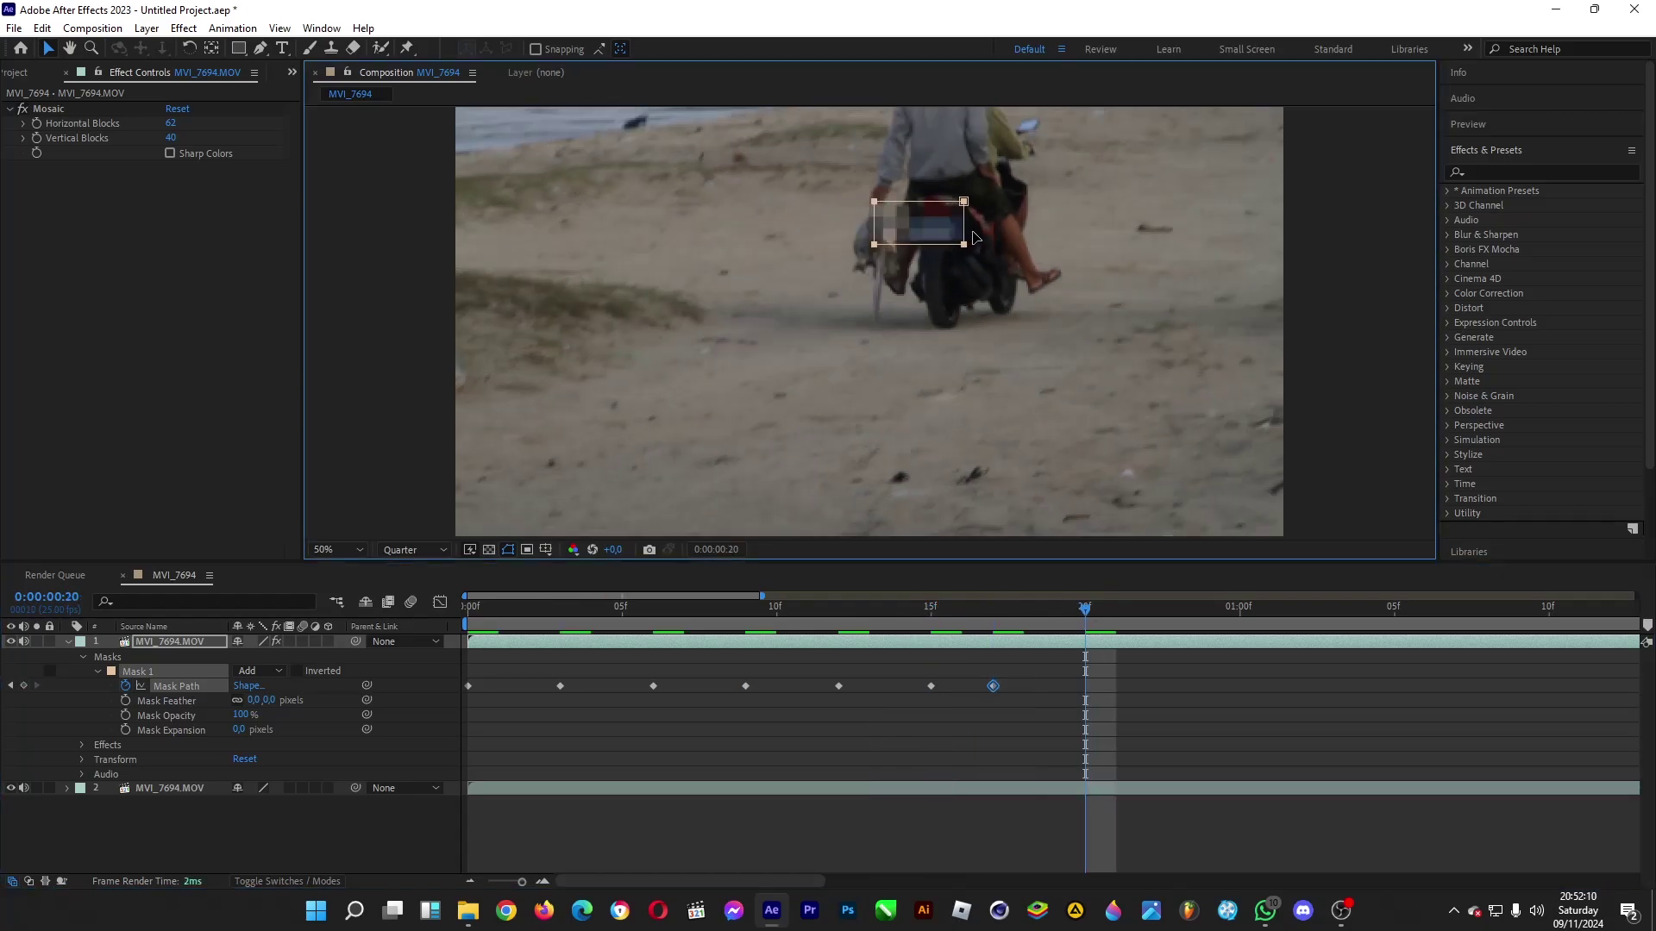
{"action": "left_click", "coordinate": [1177, 606]}
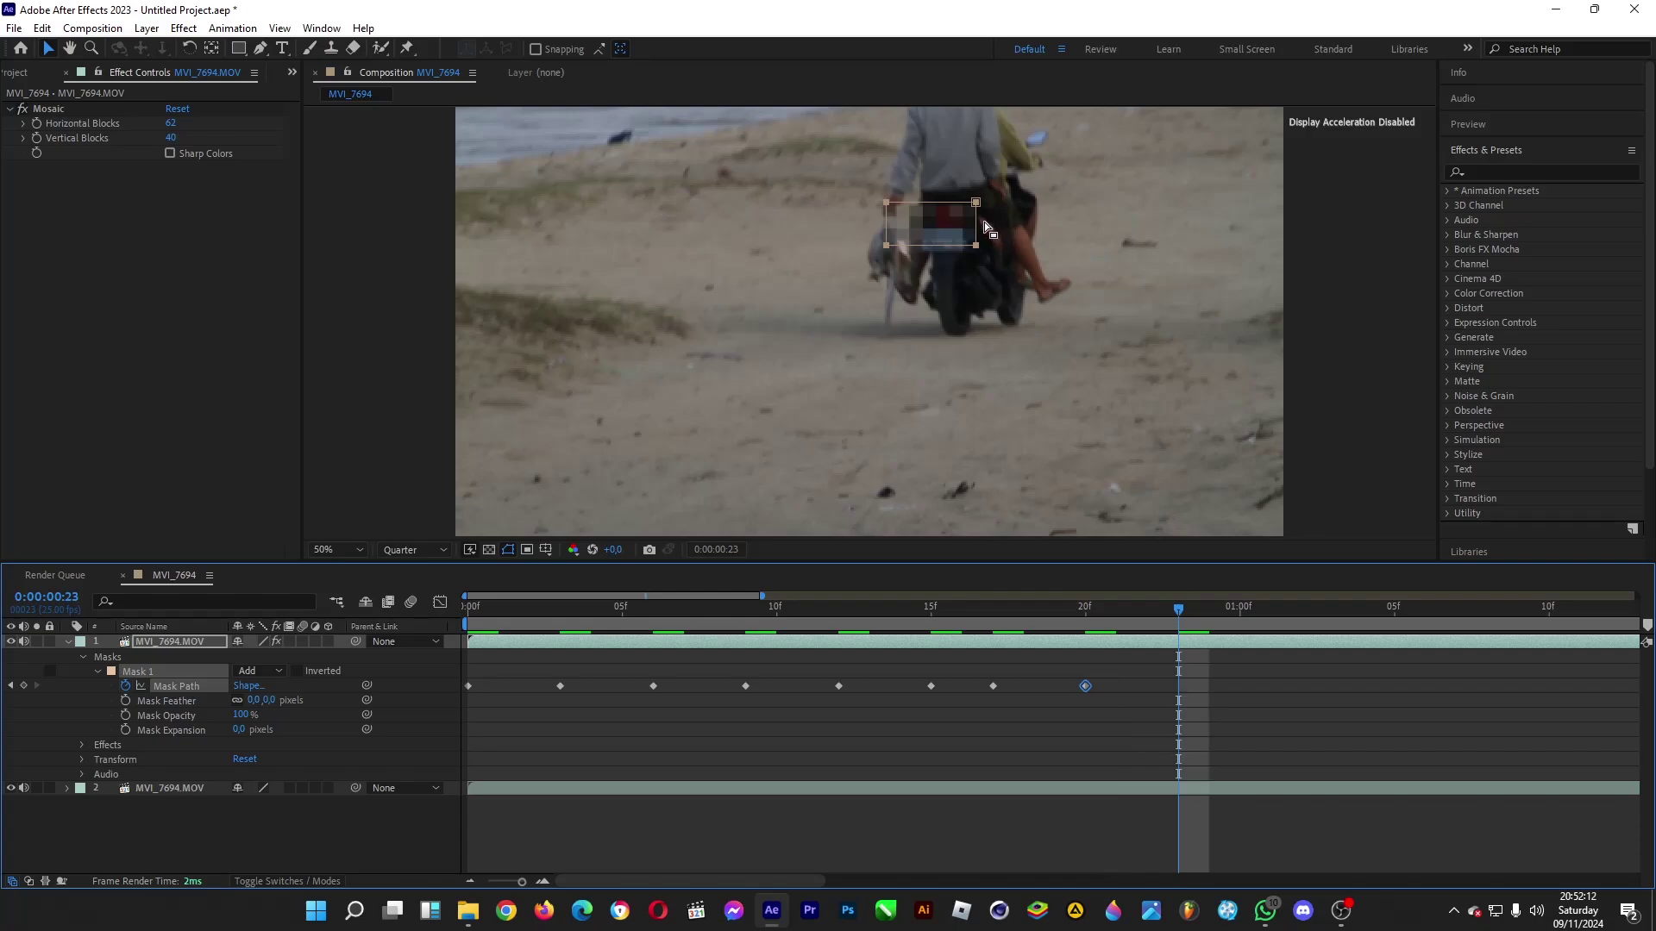
{"action": "left_click_drag", "start_coordinate": [981, 234], "coordinate": [1011, 276]}
{"action": "left_click", "coordinate": [1270, 609]}
{"action": "left_click", "coordinate": [1363, 608]}
{"action": "left_click", "coordinate": [1456, 608]}
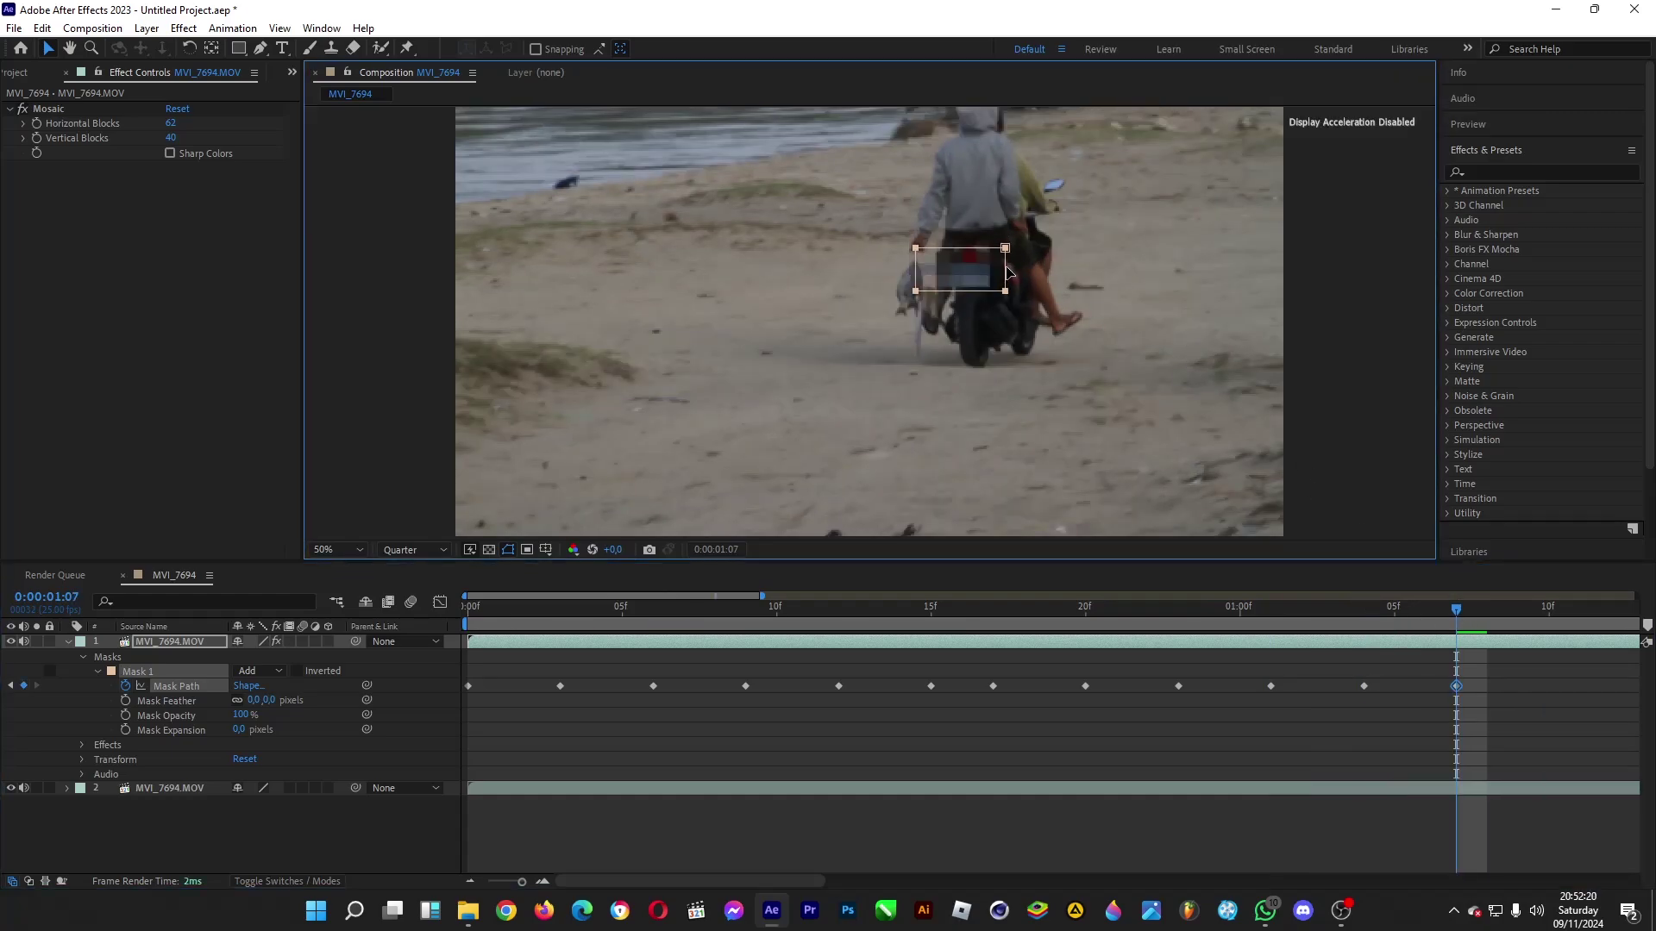
{"action": "left_click", "coordinate": [1549, 608]}
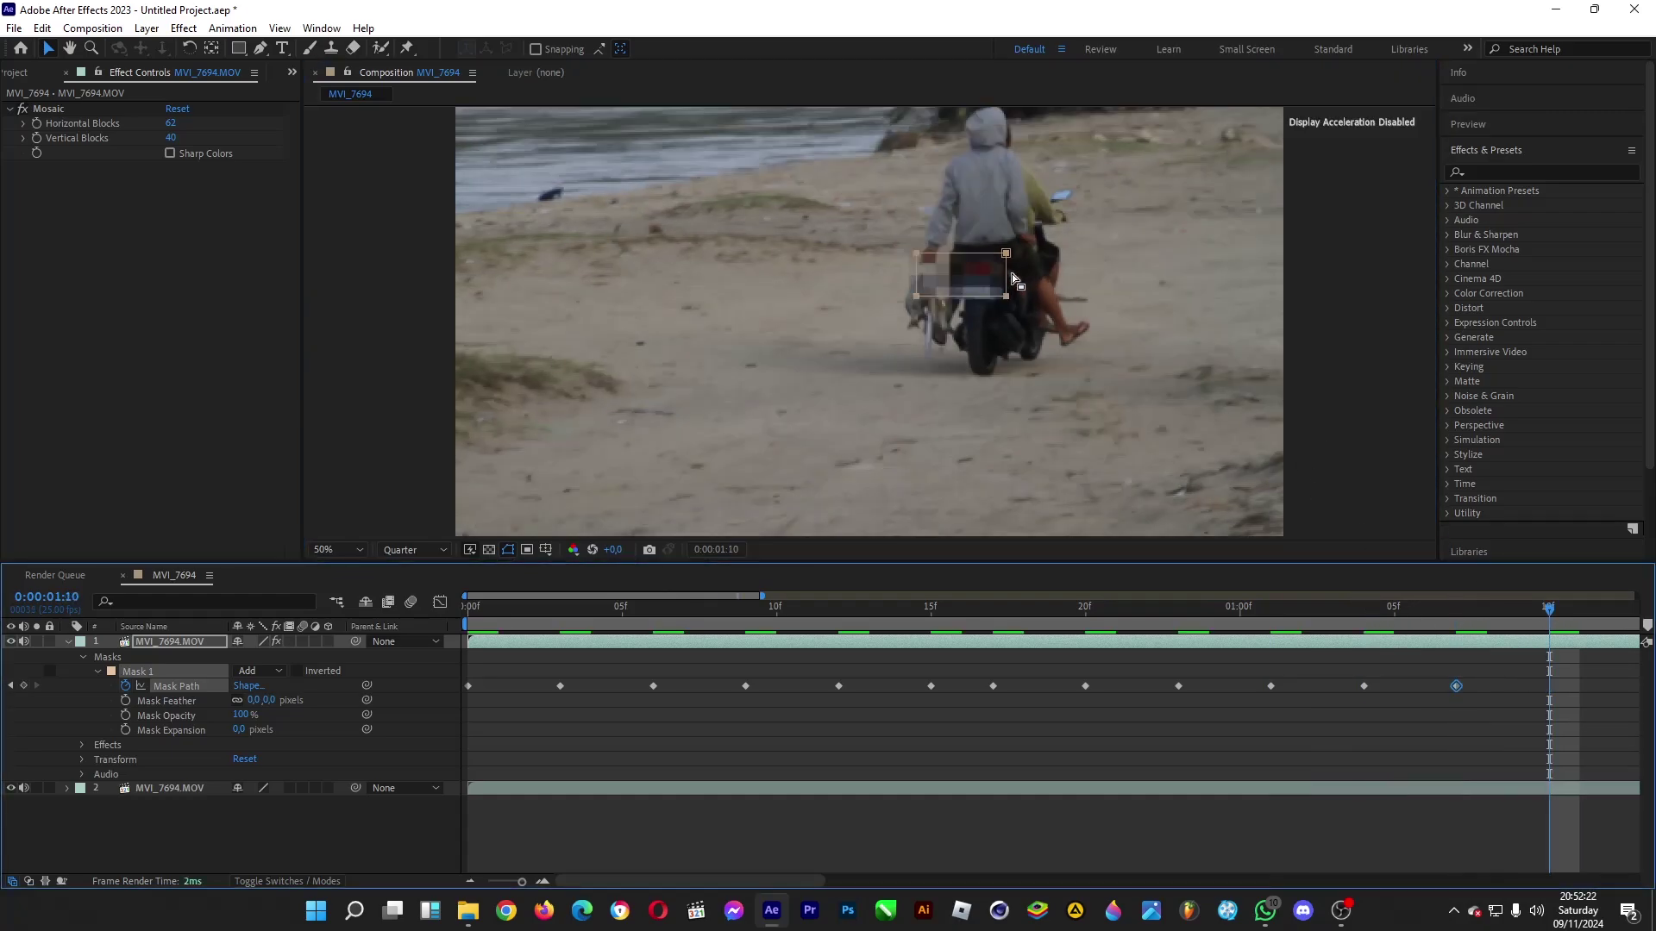
{"action": "left_click", "coordinate": [195, 718]}
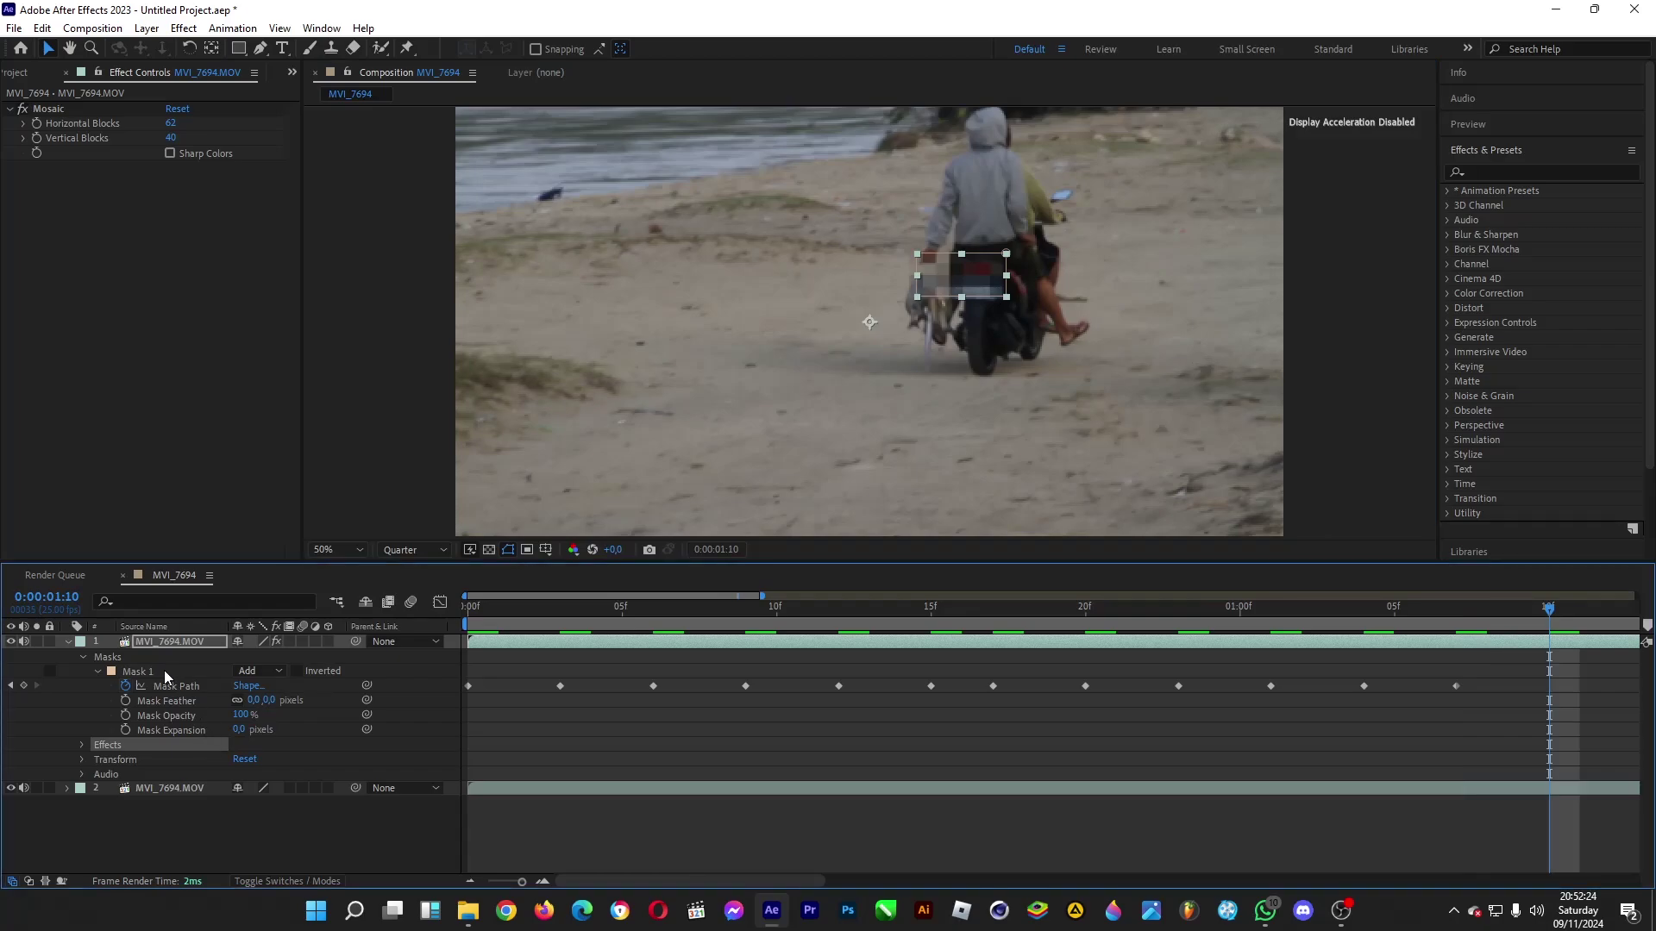
Realign the mask over the plate from 01:12 through 01:19.
{"action": "left_click_drag", "start_coordinate": [1007, 275], "coordinate": [1013, 287]}
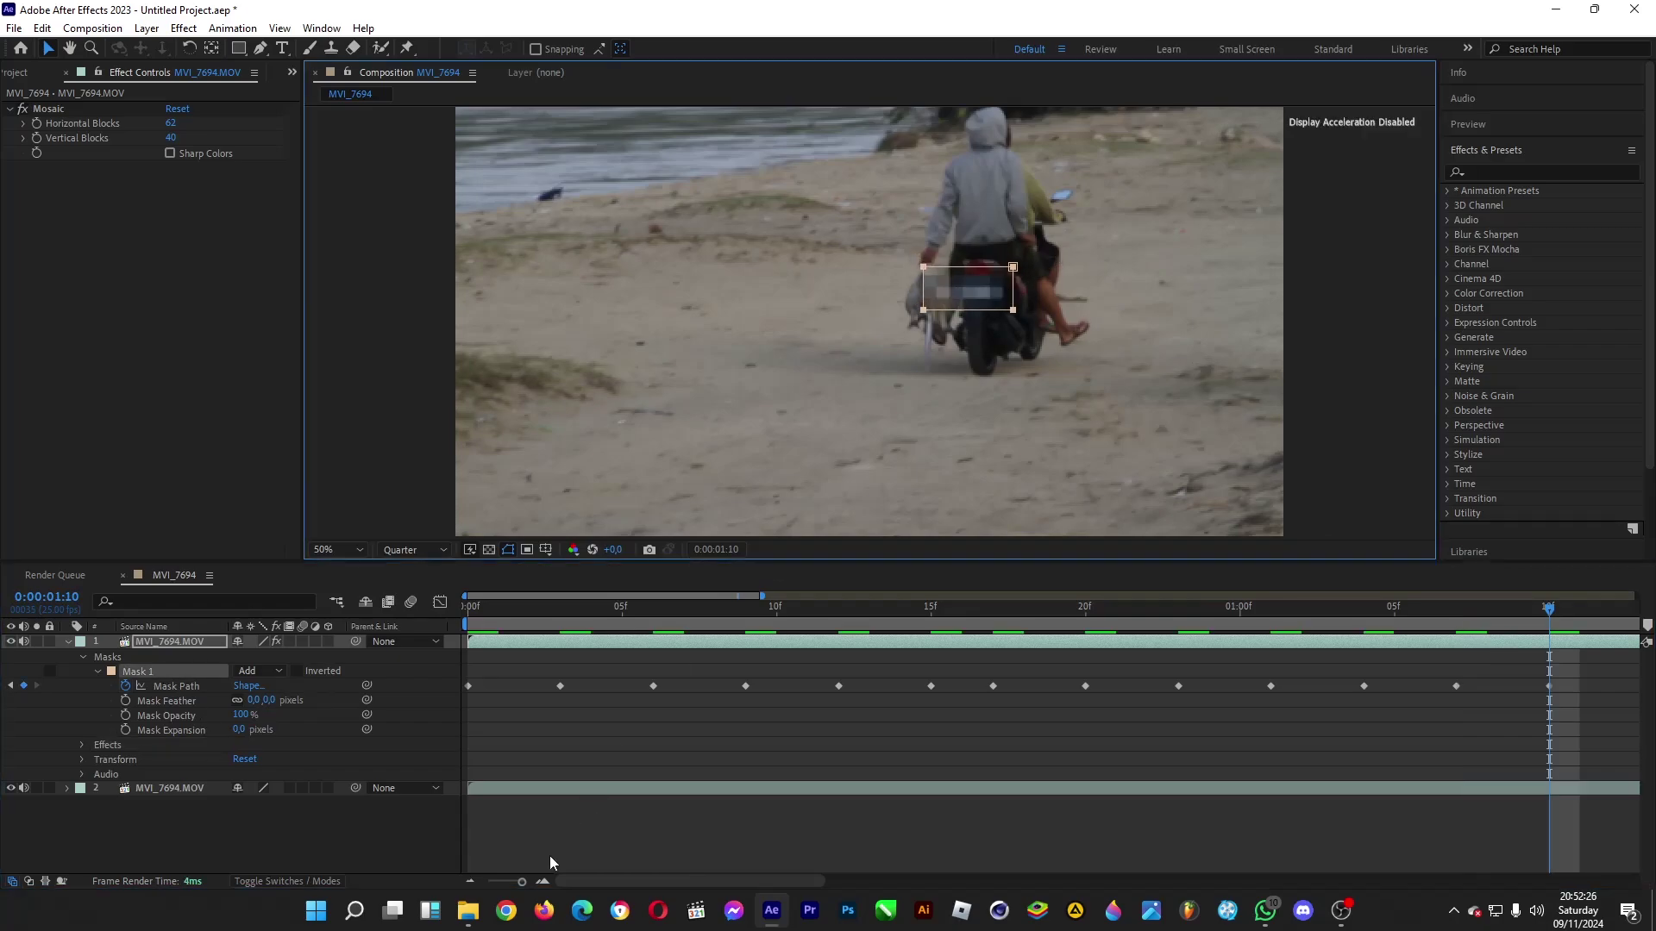
{"action": "left_click", "coordinate": [469, 881]}
{"action": "key", "text": "Page_Down"}
{"action": "key", "text": "Page_Down"}
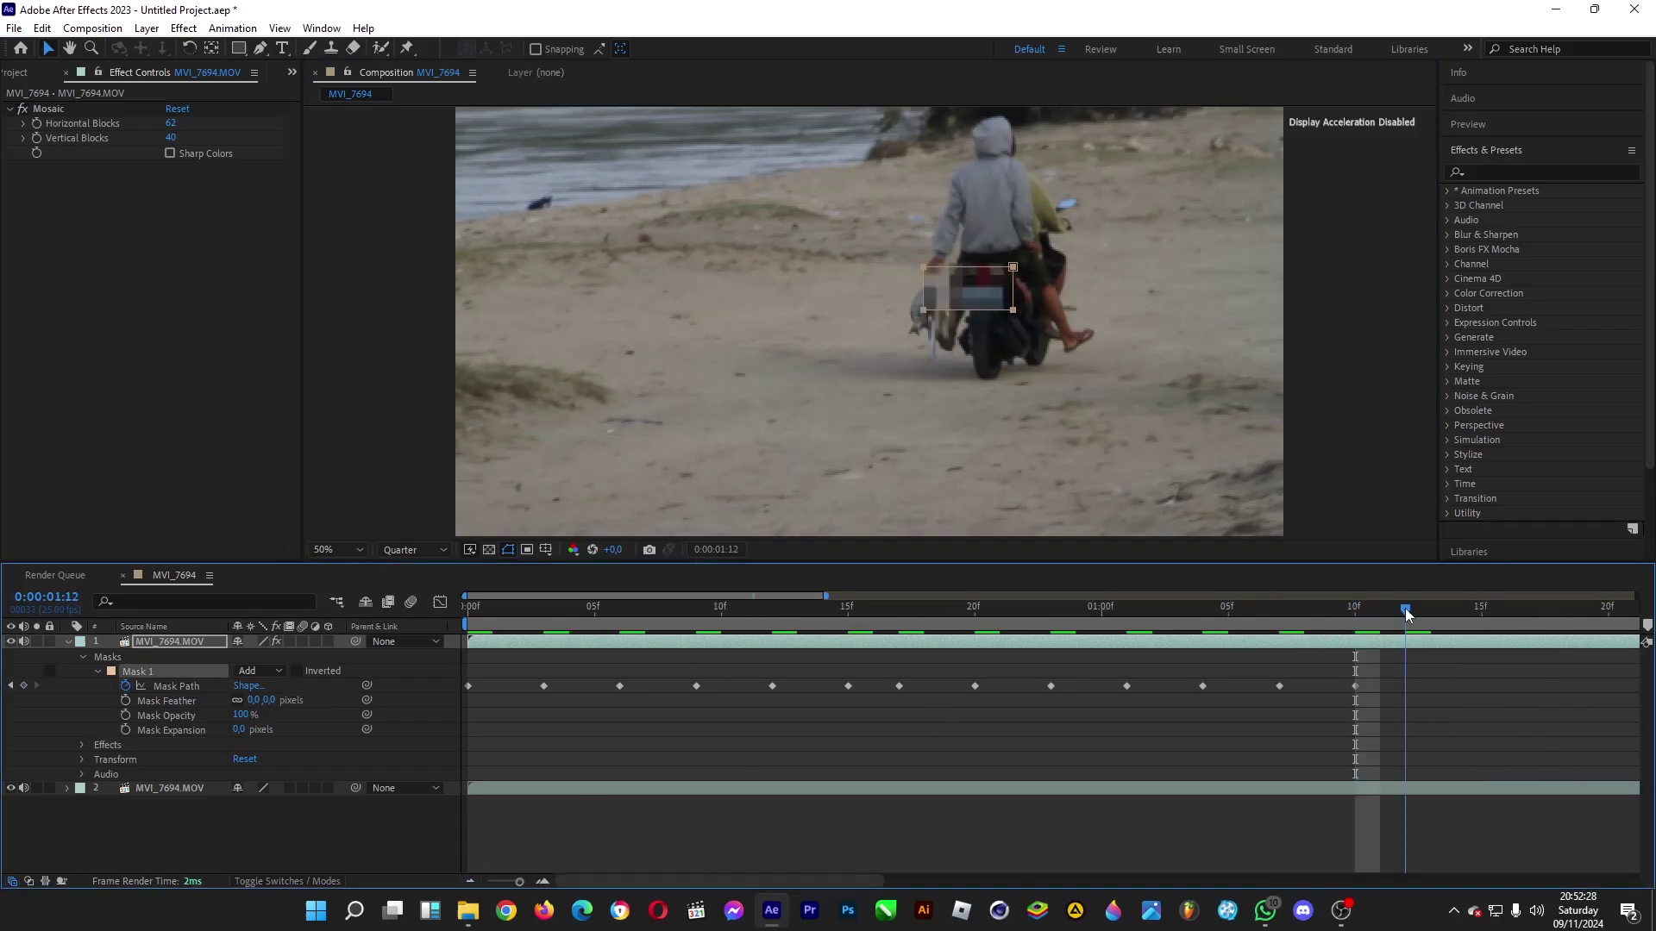
{"action": "left_click_drag", "start_coordinate": [1017, 294], "coordinate": [1047, 312]}
{"action": "left_click", "coordinate": [1483, 609]}
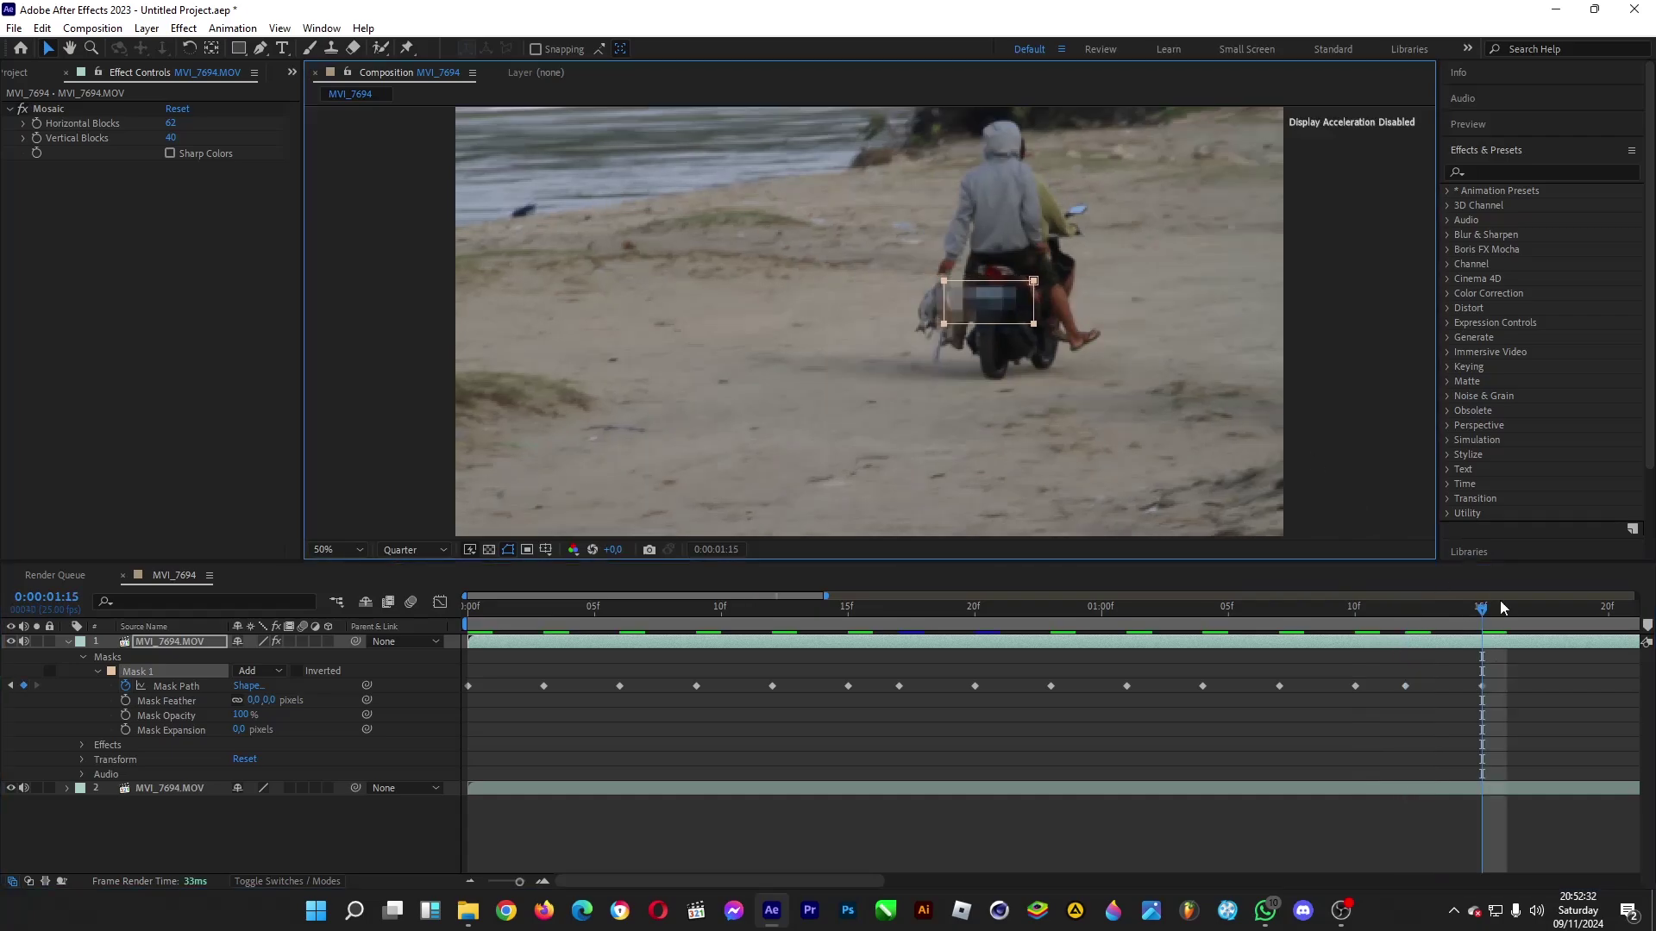
{"action": "left_click", "coordinate": [1534, 608]}
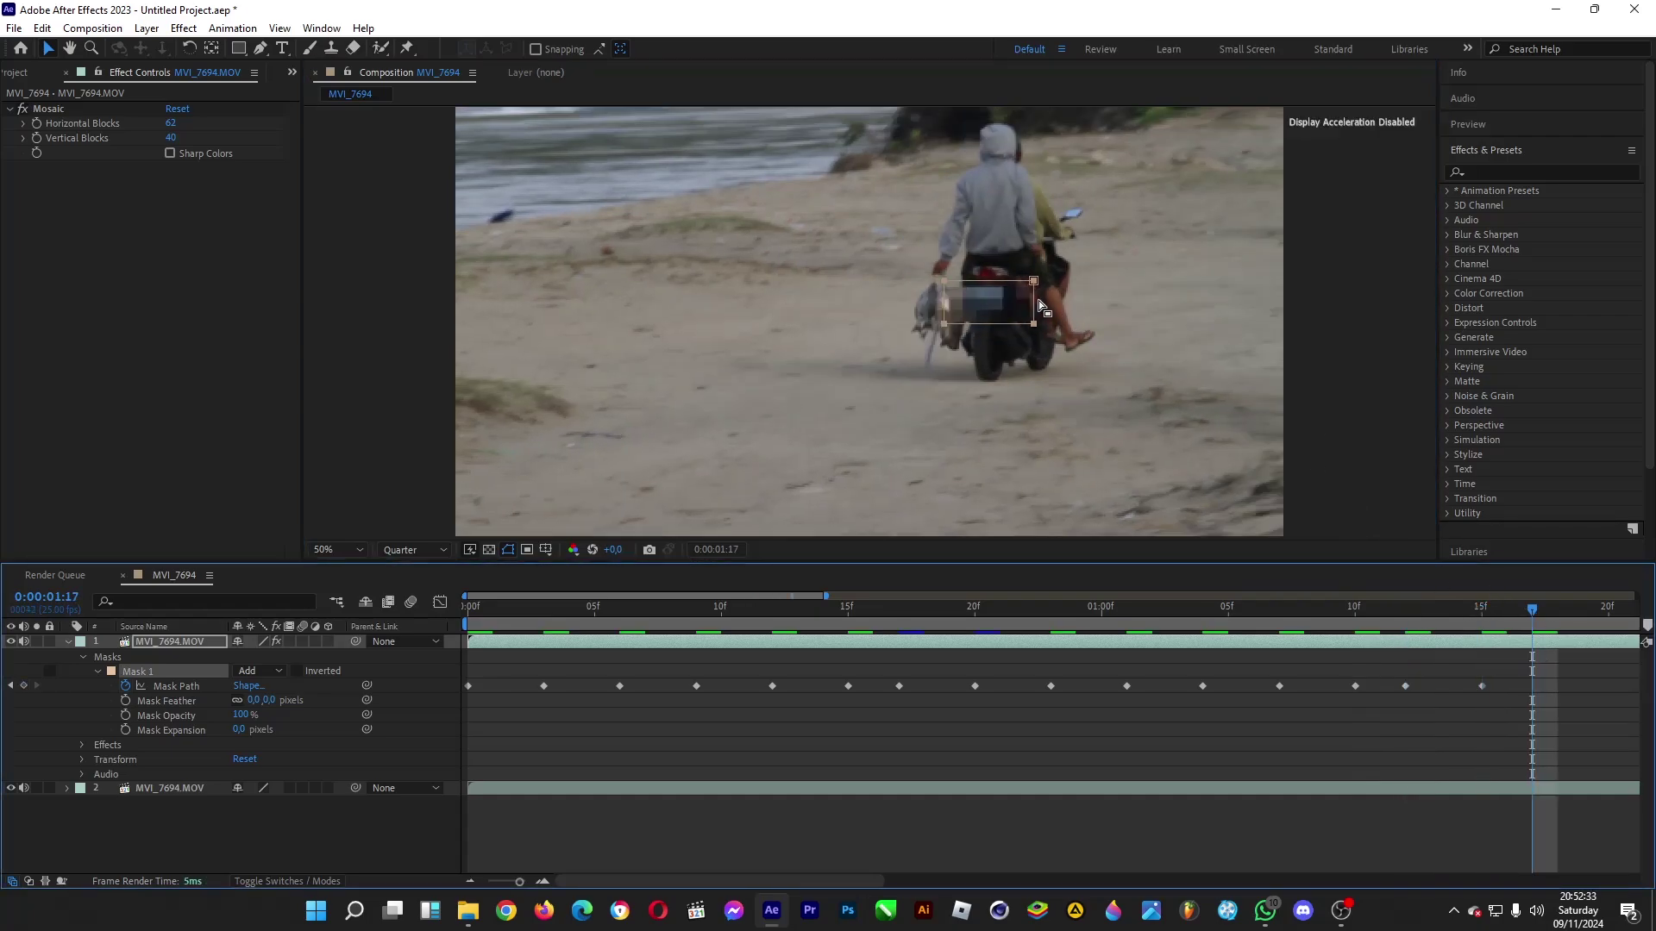
{"action": "left_click", "coordinate": [1581, 610]}
{"action": "left_click_drag", "start_coordinate": [1036, 307], "coordinate": [1022, 306]}
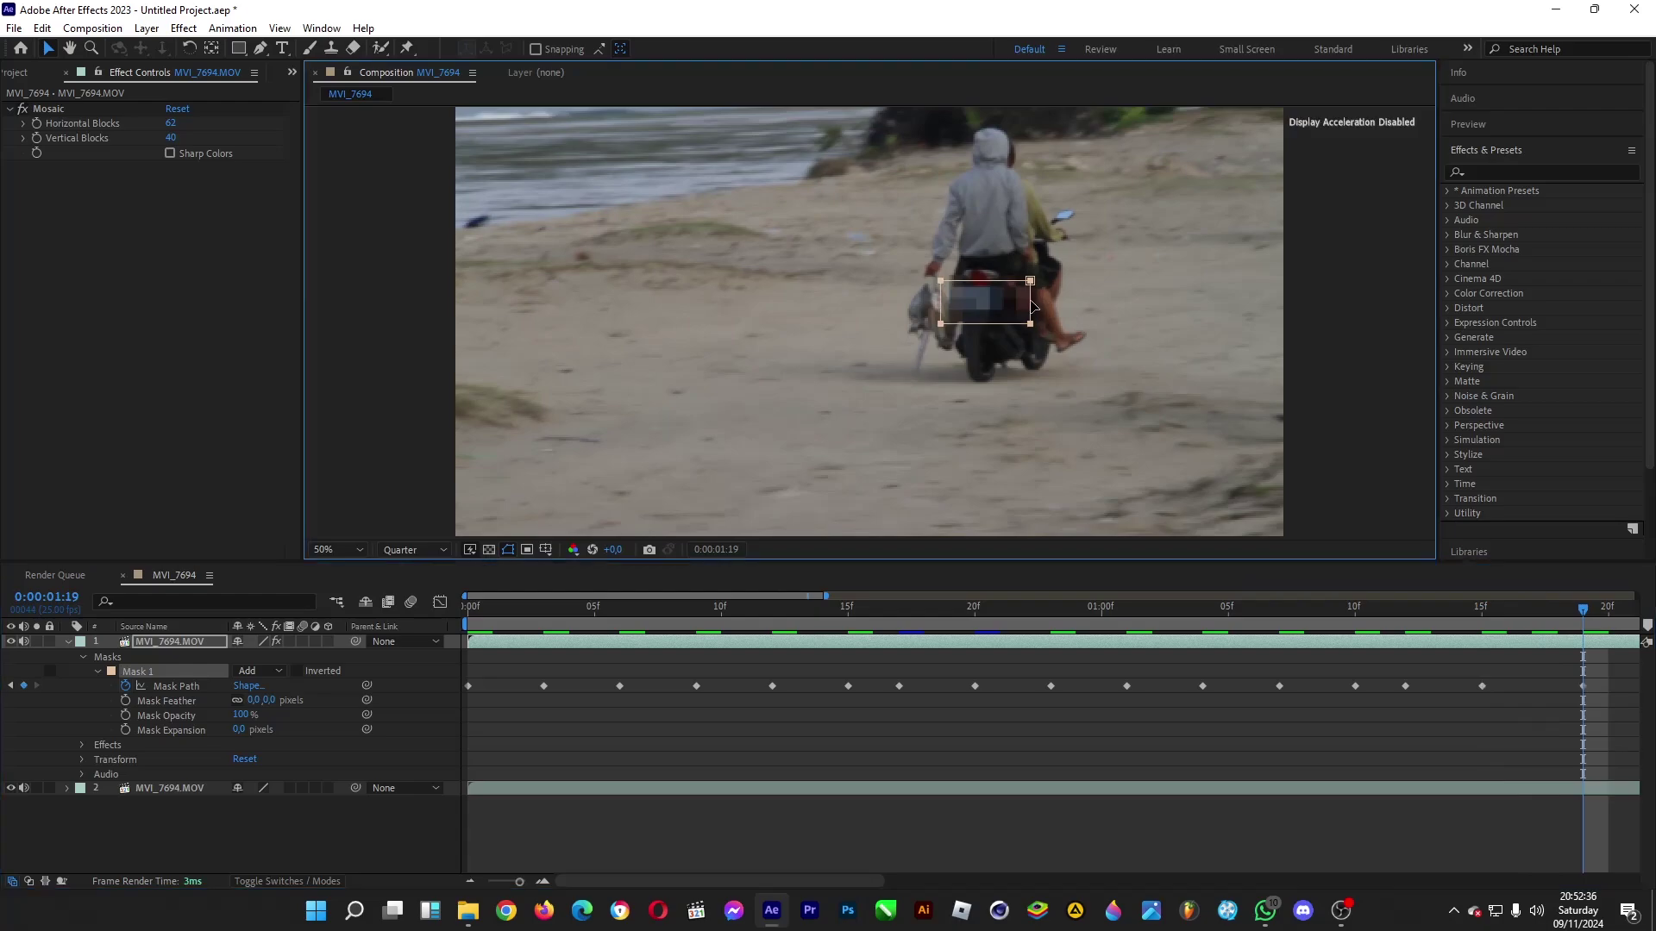
{"action": "mouse_move", "coordinate": [1632, 623]}
{"action": "left_mouse_down"}
{"action": "mouse_move", "coordinate": [1647, 625]}
{"action": "mouse_move", "coordinate": [1505, 608]}
{"action": "left_mouse_up"}
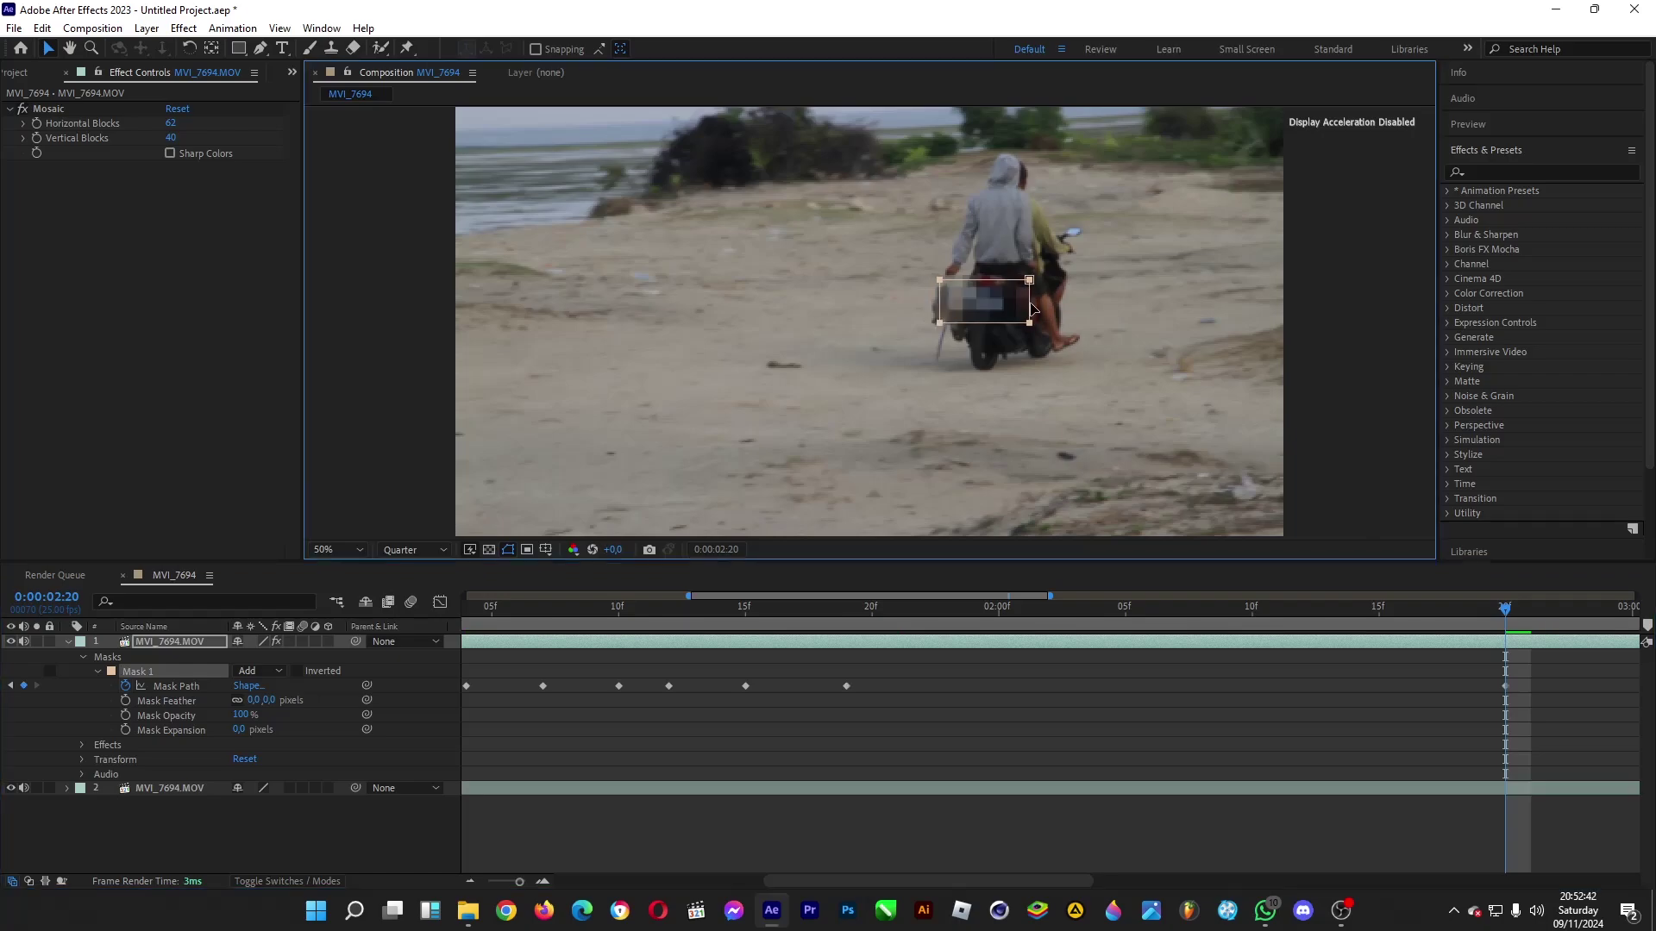
Widen the mask to cover the whole plate and track it through 04:07.
{"action": "left_click_drag", "start_coordinate": [1022, 308], "coordinate": [1029, 300]}
{"action": "mouse_move", "coordinate": [1584, 618]}
{"action": "left_mouse_down"}
{"action": "mouse_move", "coordinate": [1633, 620]}
{"action": "mouse_move", "coordinate": [1496, 609]}
{"action": "left_mouse_up"}
{"action": "left_click_drag", "start_coordinate": [1030, 300], "coordinate": [1064, 329]}
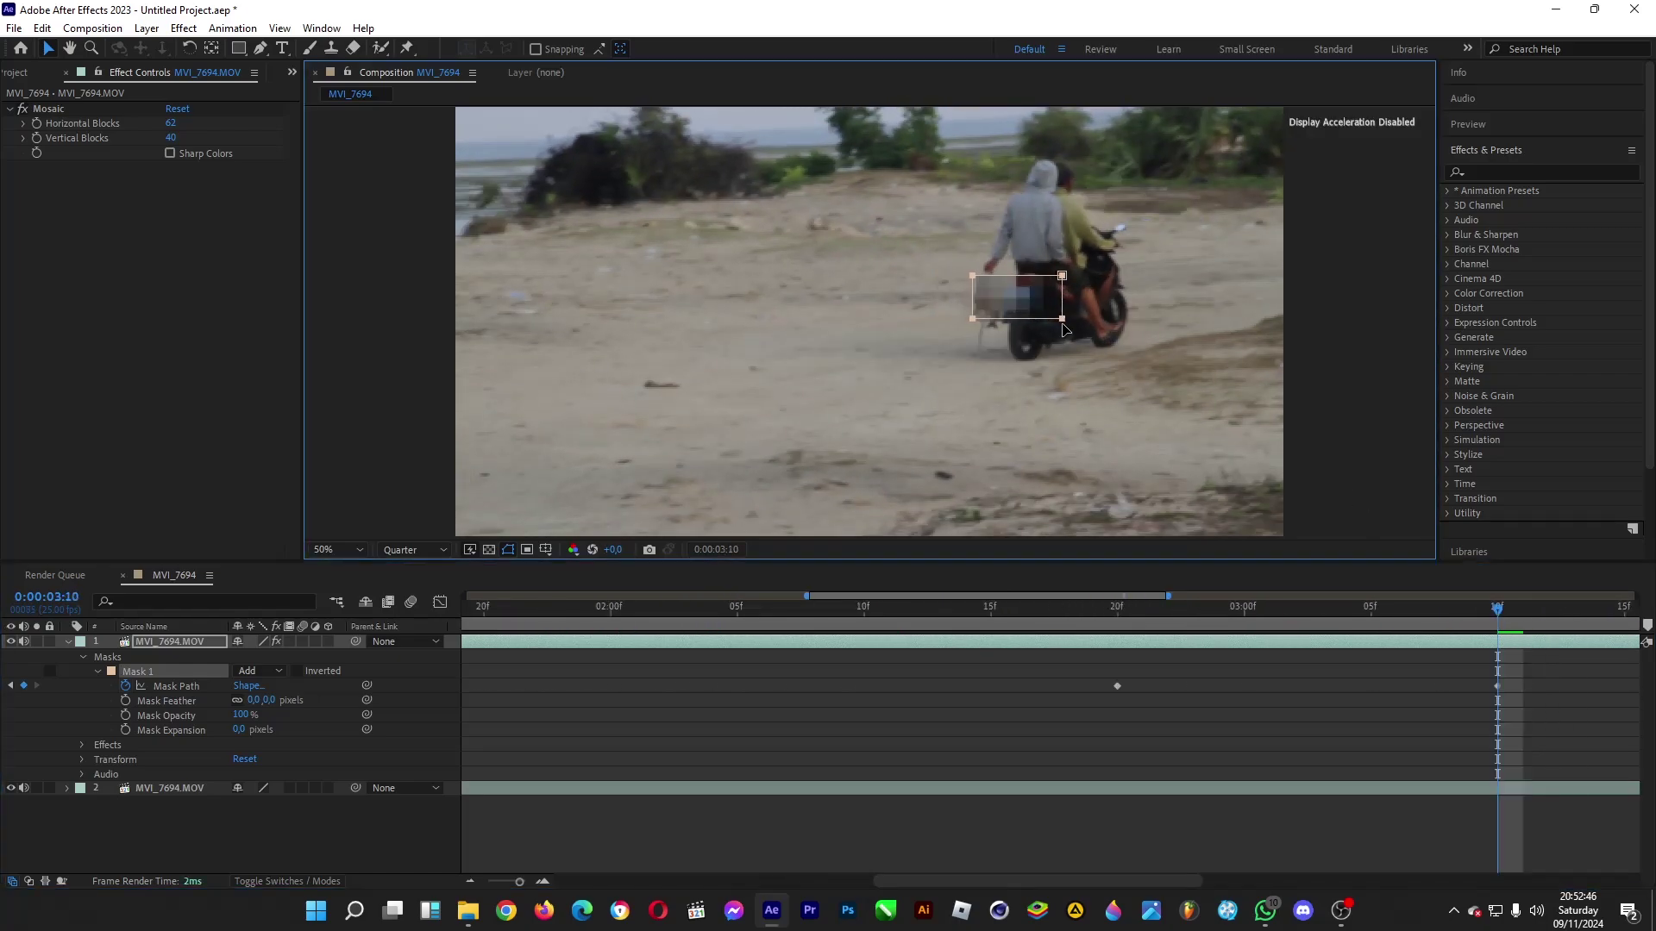
{"action": "left_click_drag", "start_coordinate": [1072, 617], "coordinate": [1641, 608]}
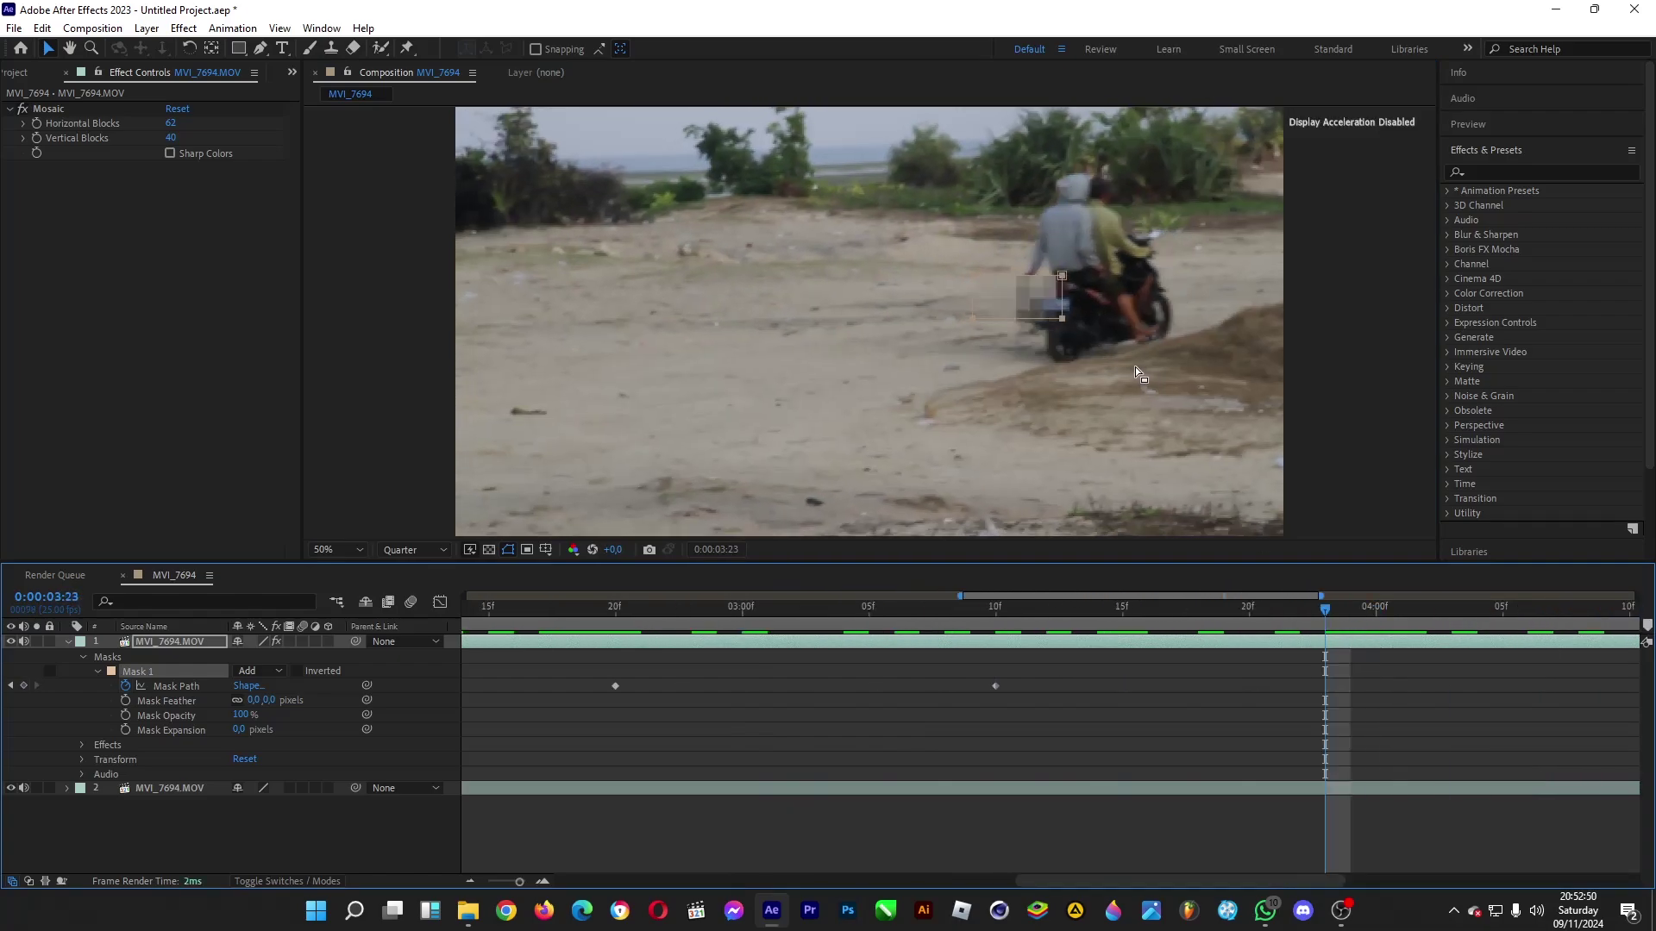
{"action": "left_click", "coordinate": [1554, 608]}
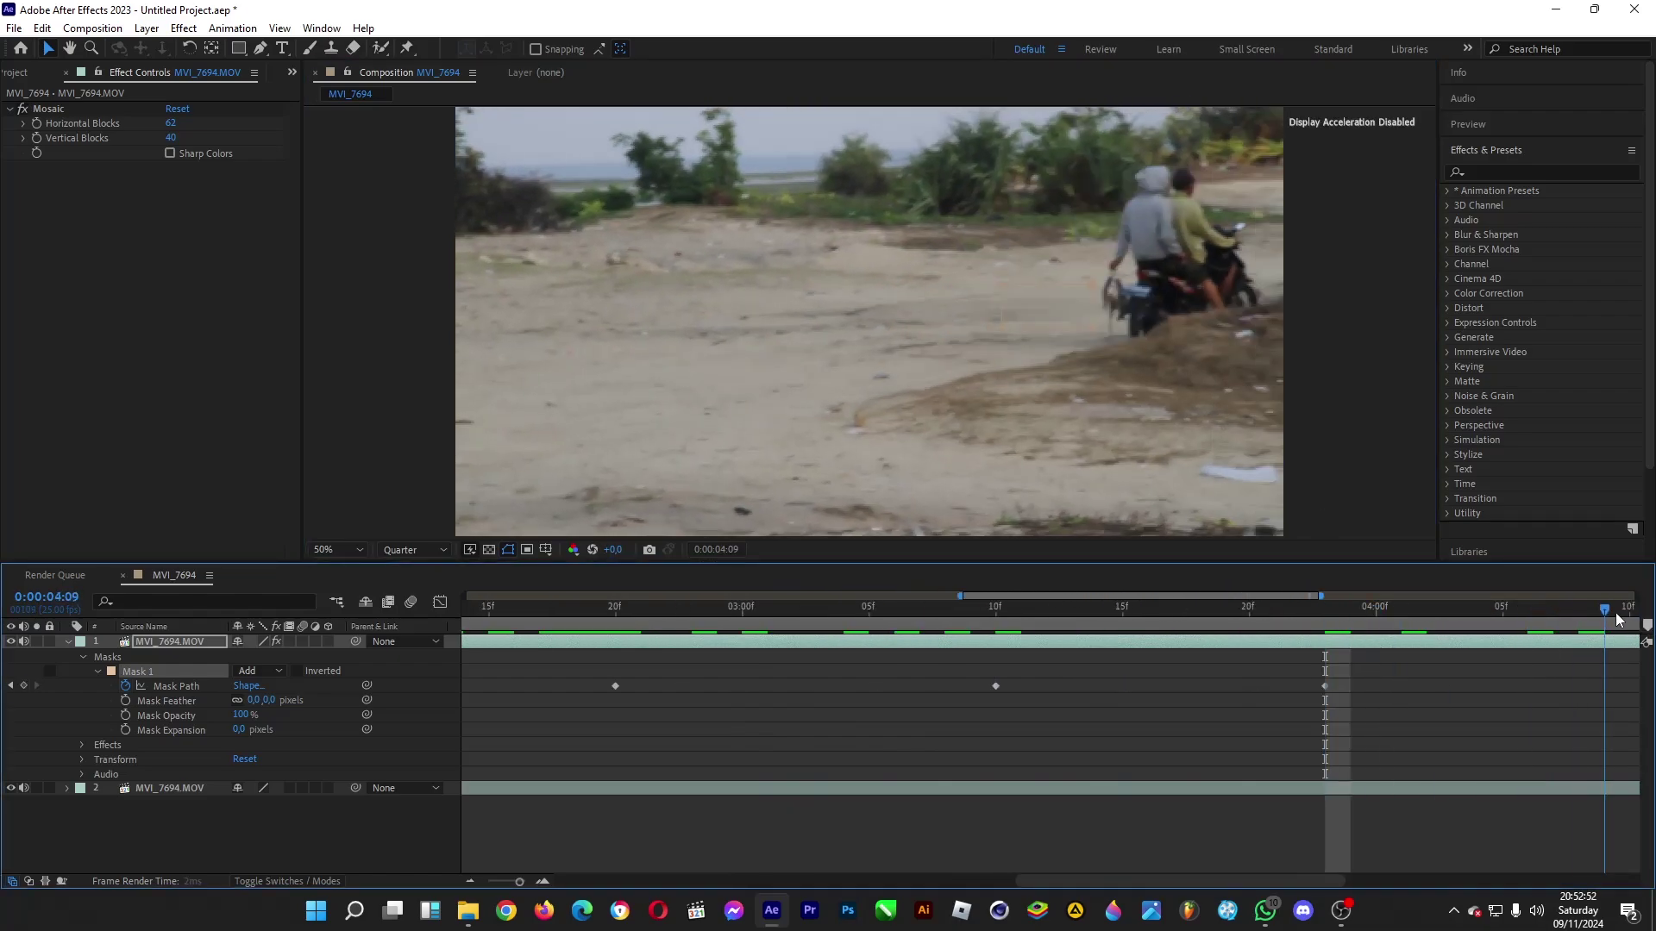
{"action": "left_click_drag", "start_coordinate": [1093, 308], "coordinate": [1136, 300]}
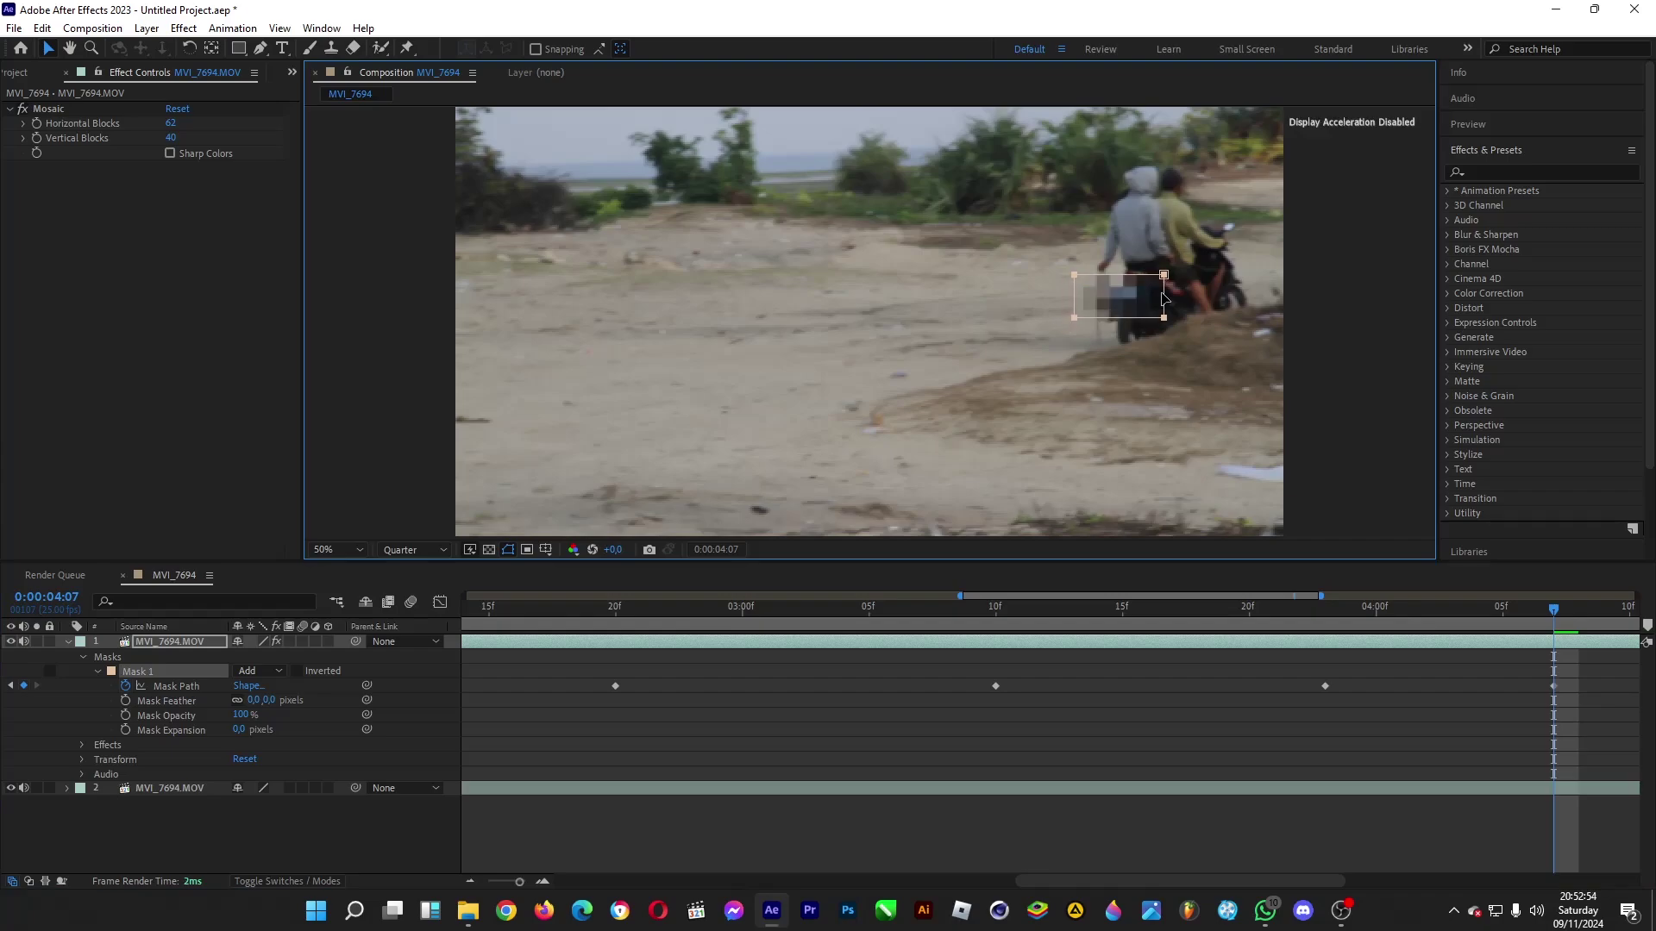
Keep the mask on the plate from about 04:18 to five seconds.
{"action": "left_click_drag", "start_coordinate": [1589, 627], "coordinate": [1538, 634]}
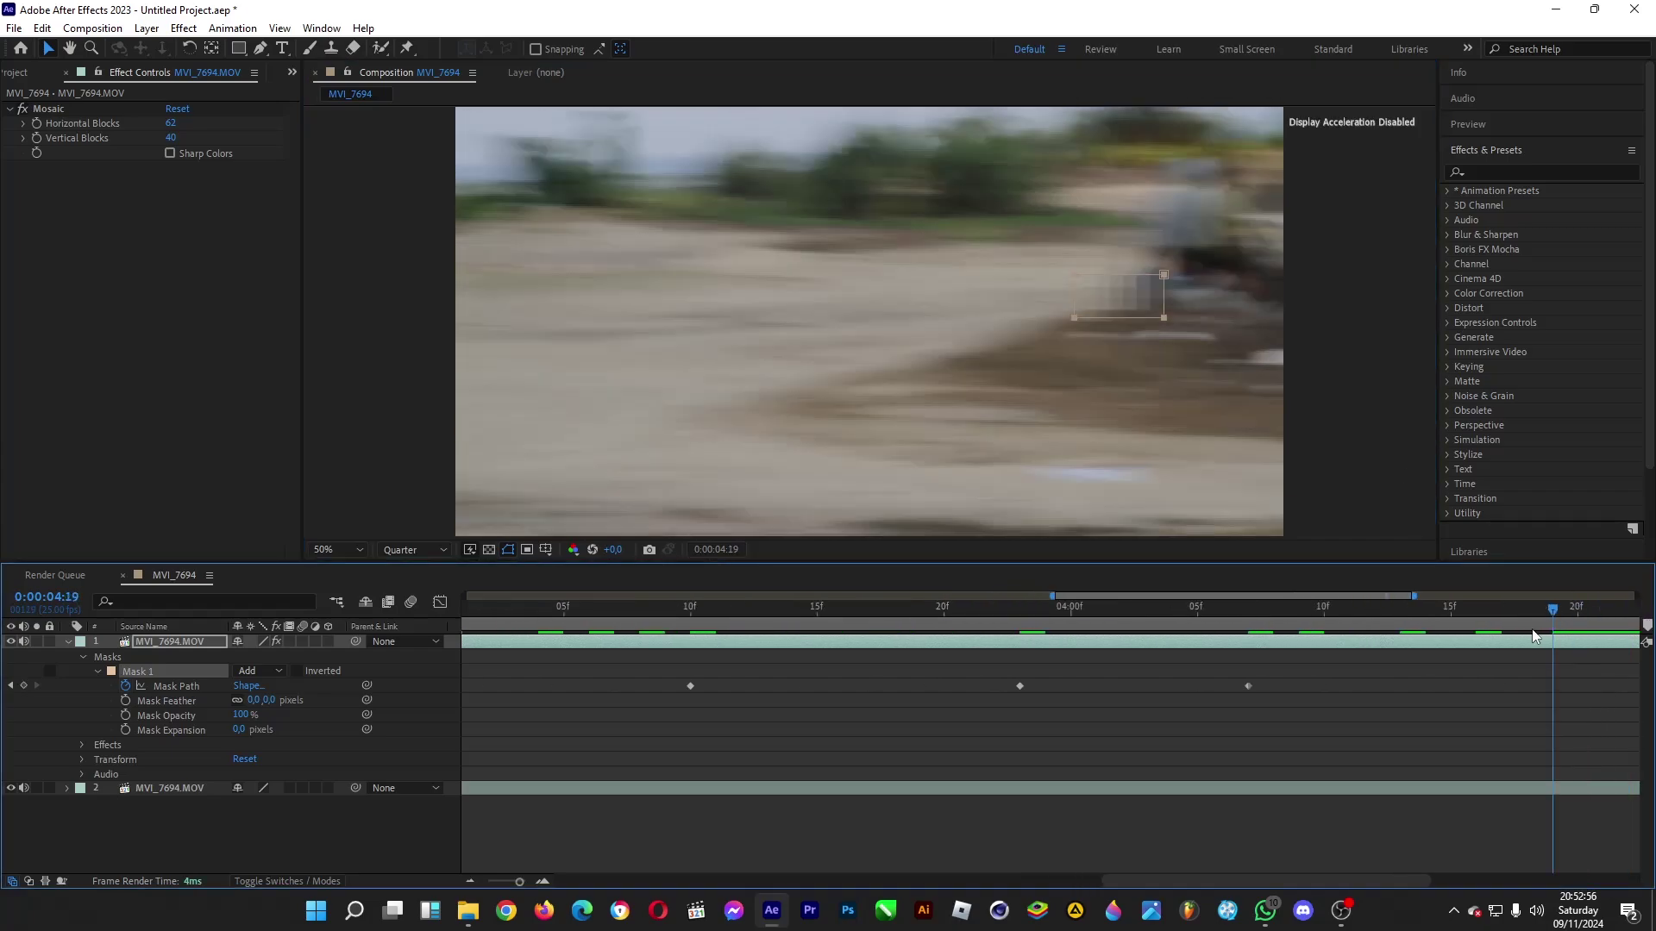
{"action": "key", "text": "Page_Down"}
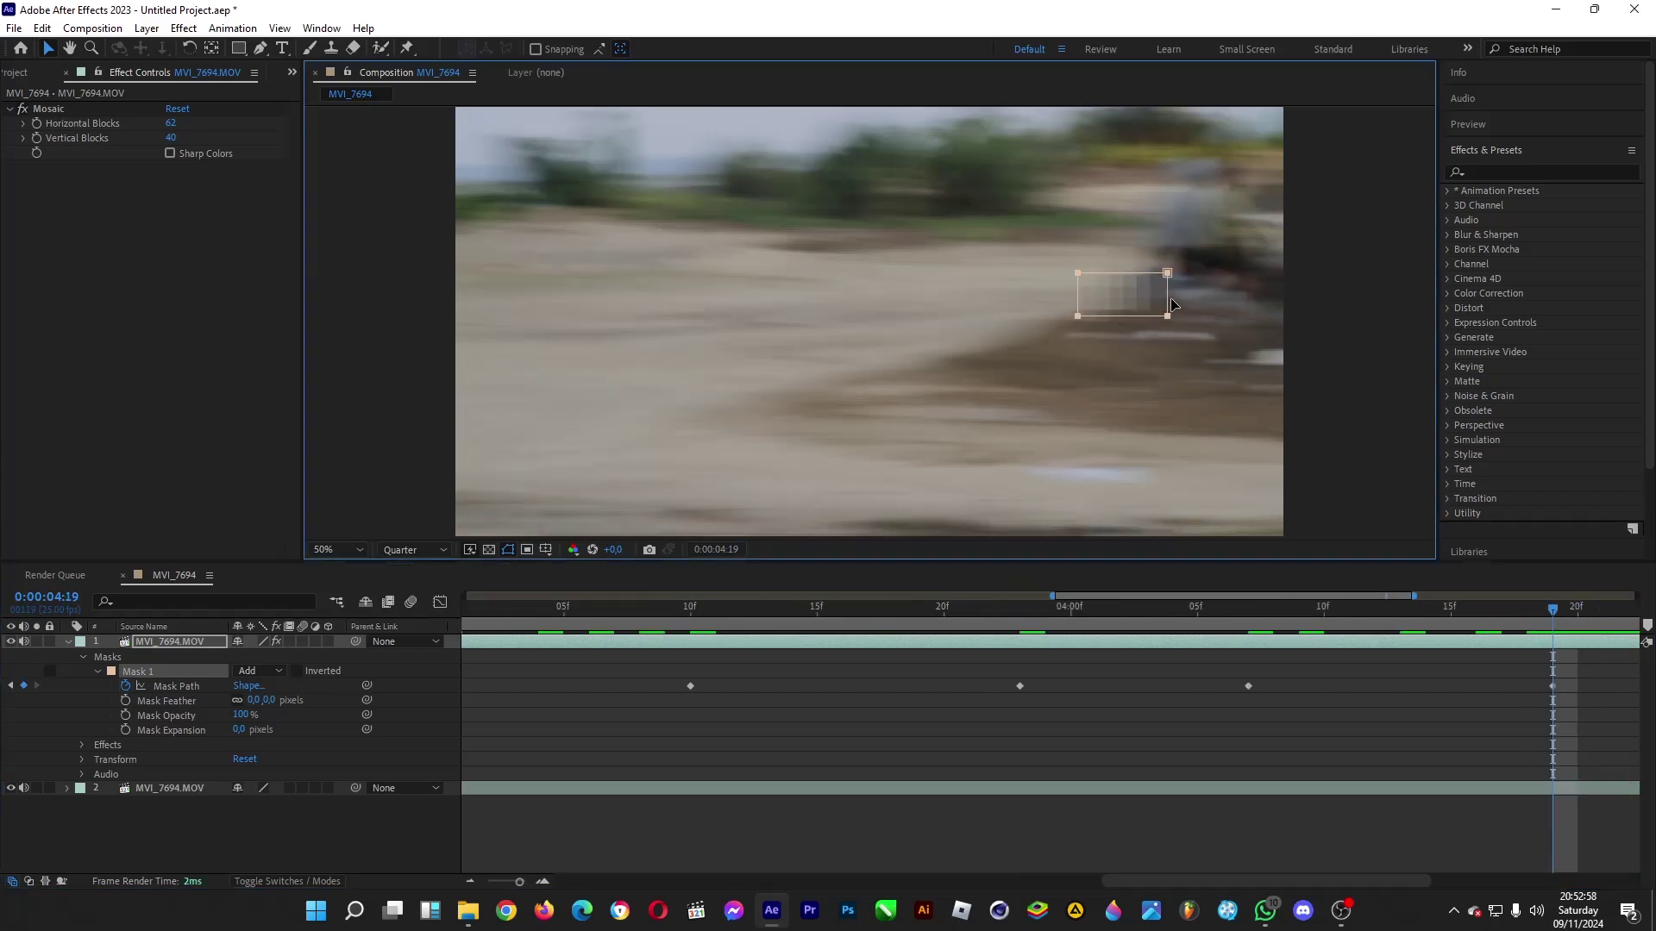
{"action": "left_click_drag", "start_coordinate": [1167, 301], "coordinate": [1195, 297]}
{"action": "left_click_drag", "start_coordinate": [1542, 617], "coordinate": [1450, 626]}
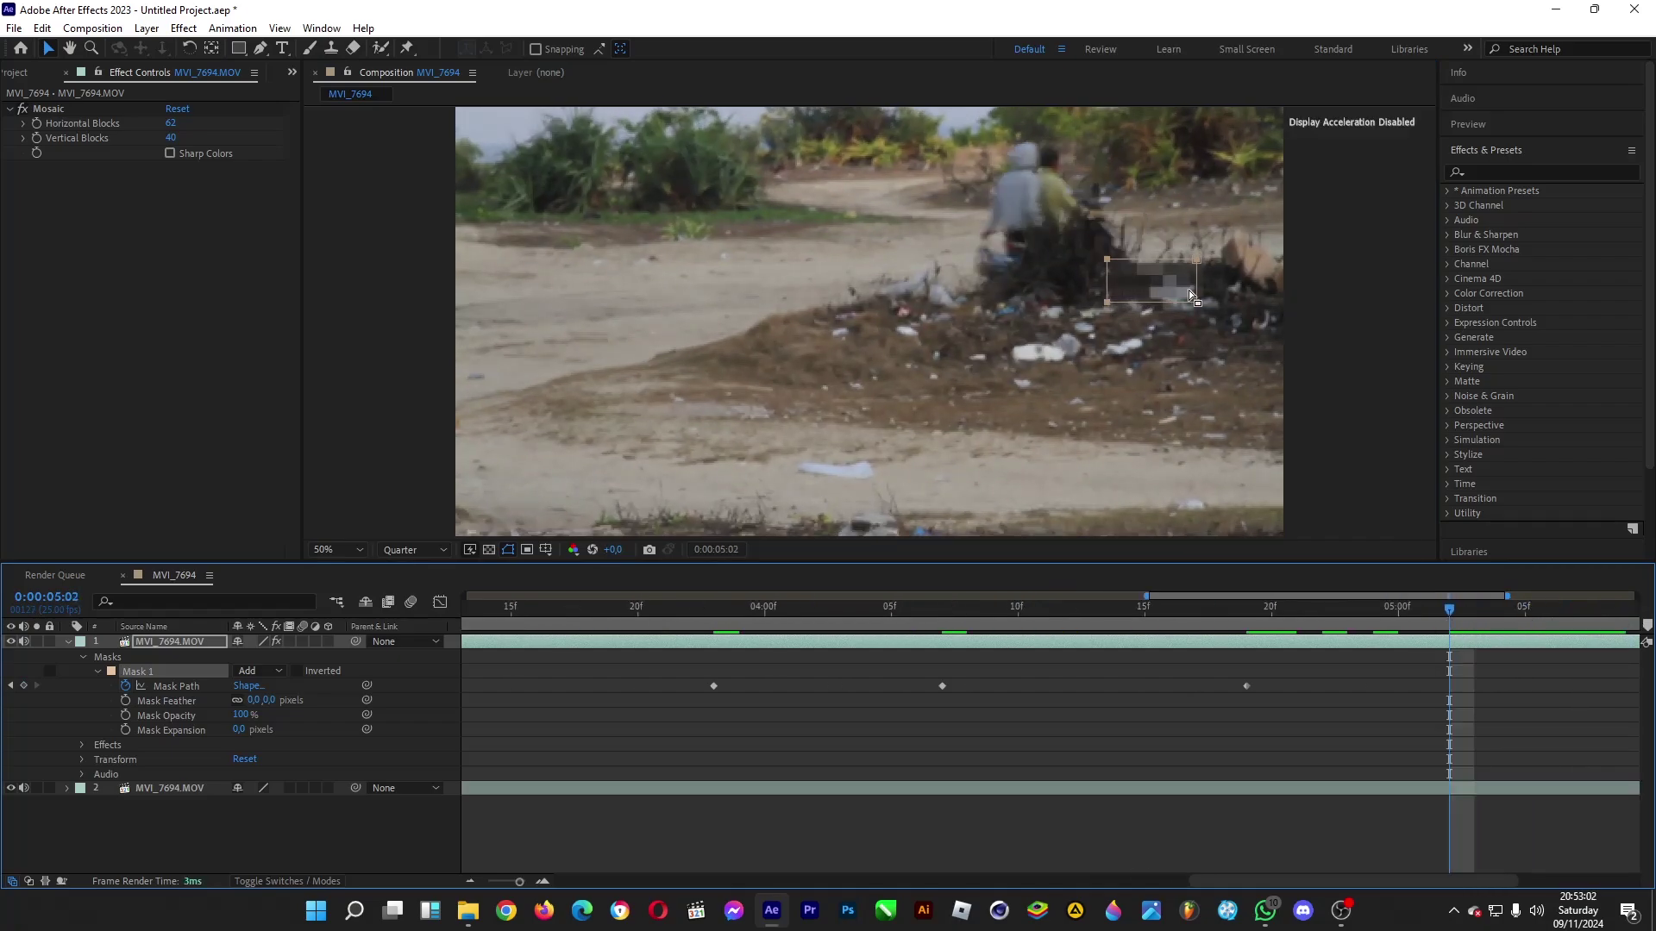
{"action": "left_click_drag", "start_coordinate": [1191, 296], "coordinate": [1049, 284]}
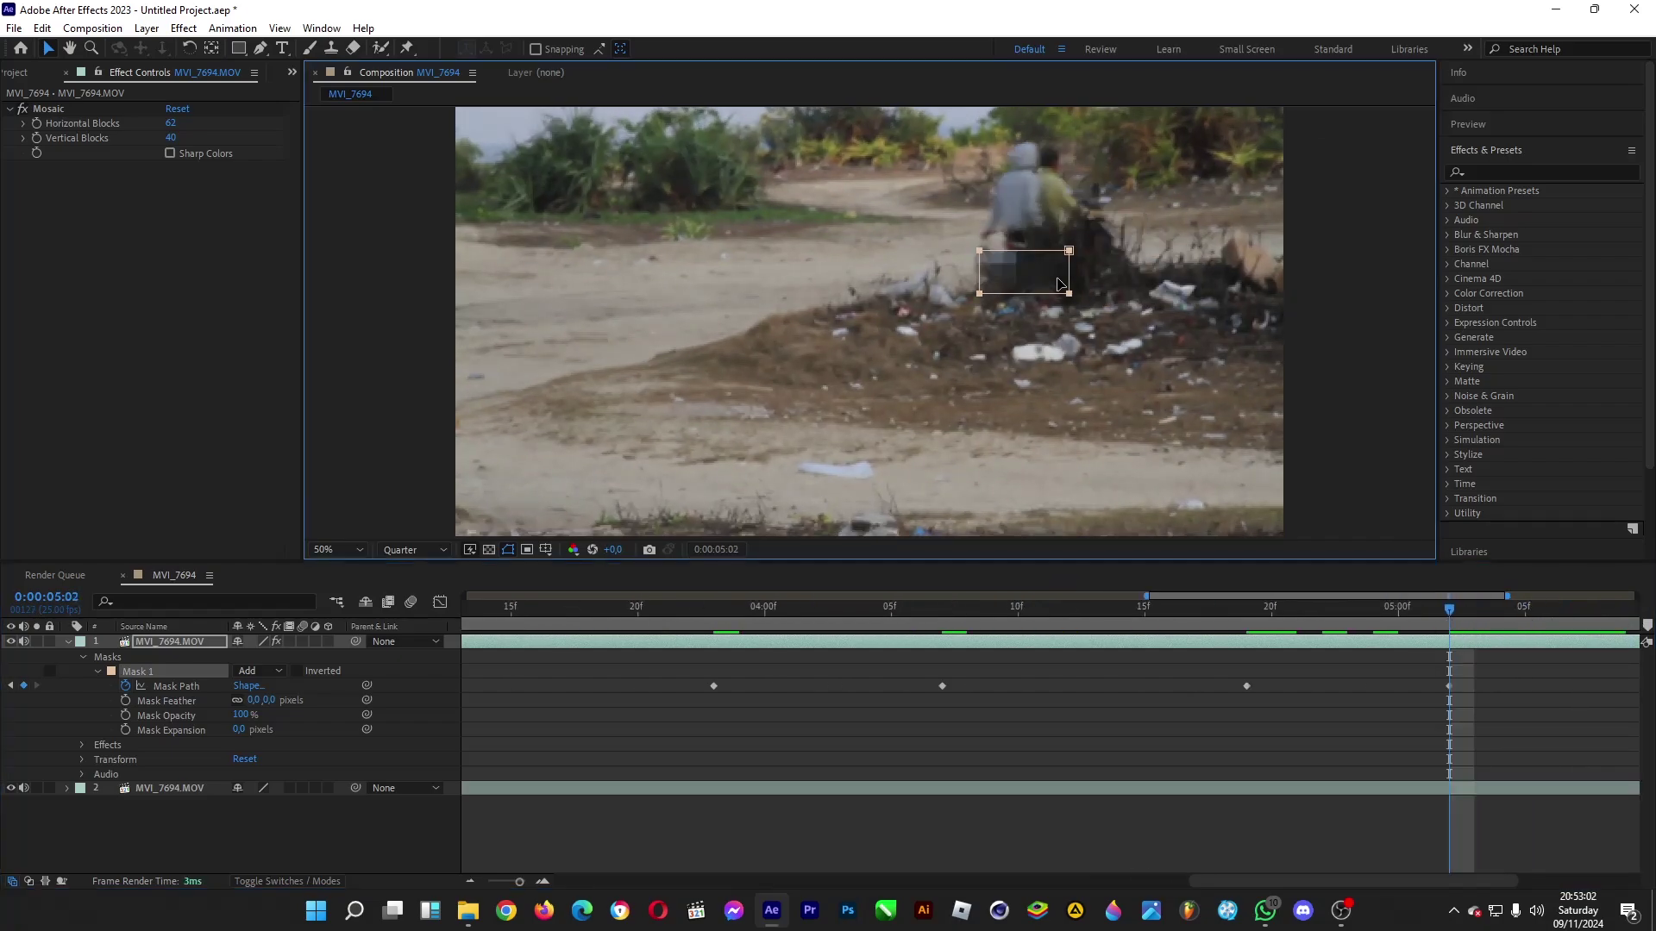
Cut the top mosaic layer at 0:00:05:03 and delete the part after it.
{"action": "left_click", "coordinate": [1473, 624]}
{"action": "left_click", "coordinate": [1470, 643]}
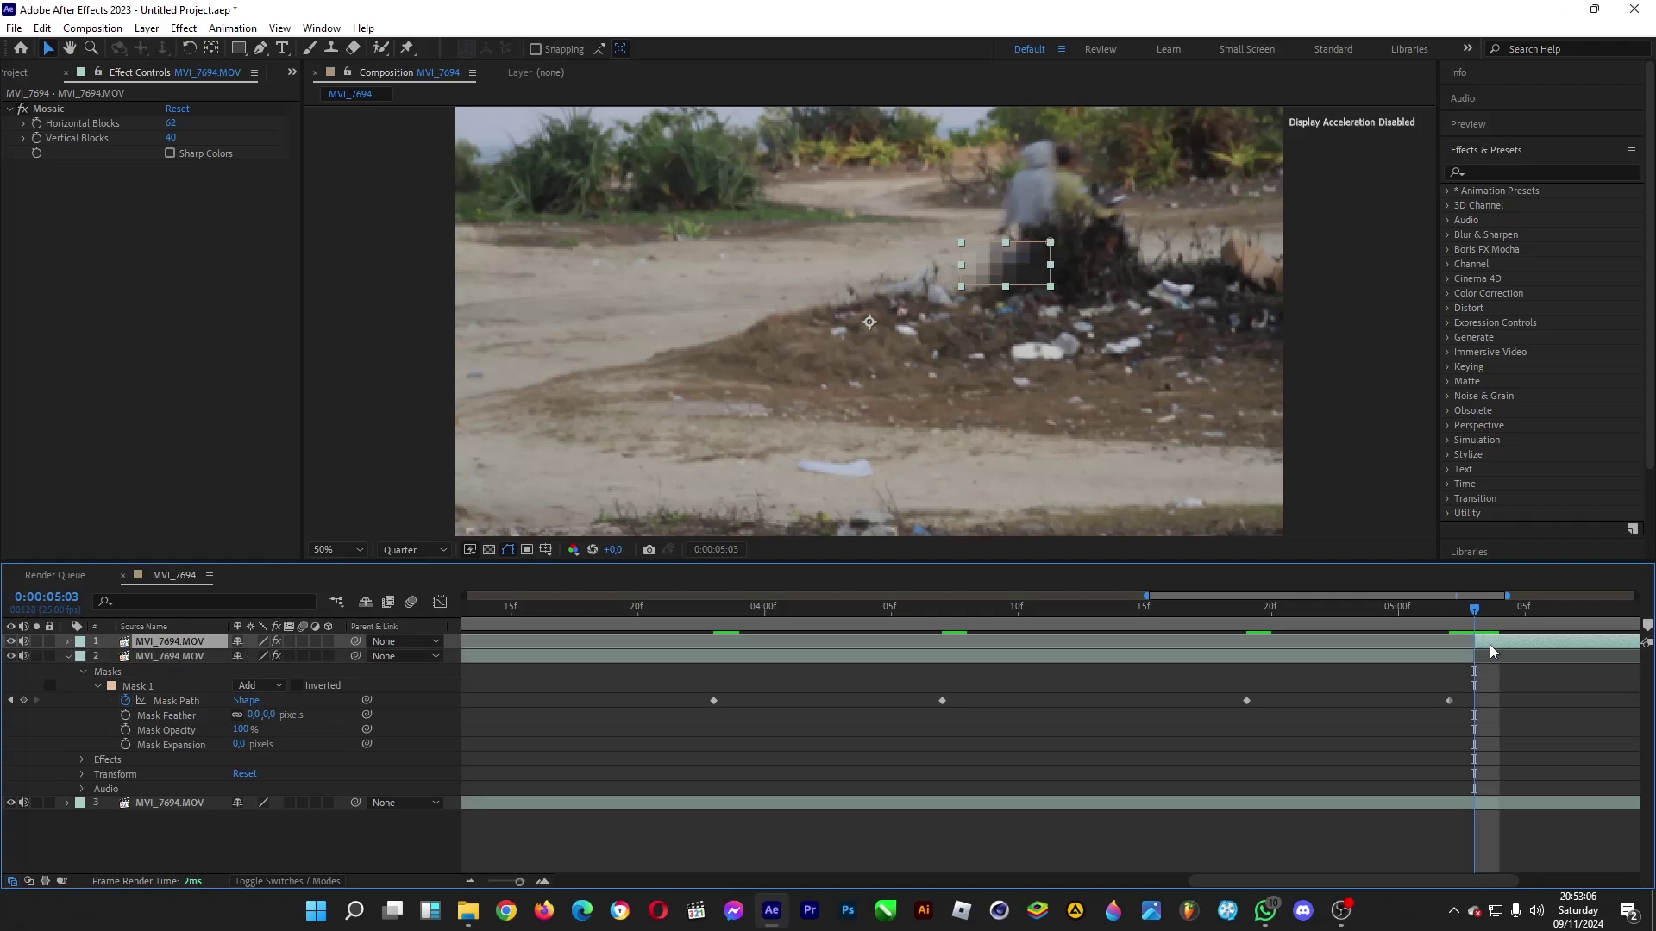
{"action": "left_click", "coordinate": [1512, 700]}
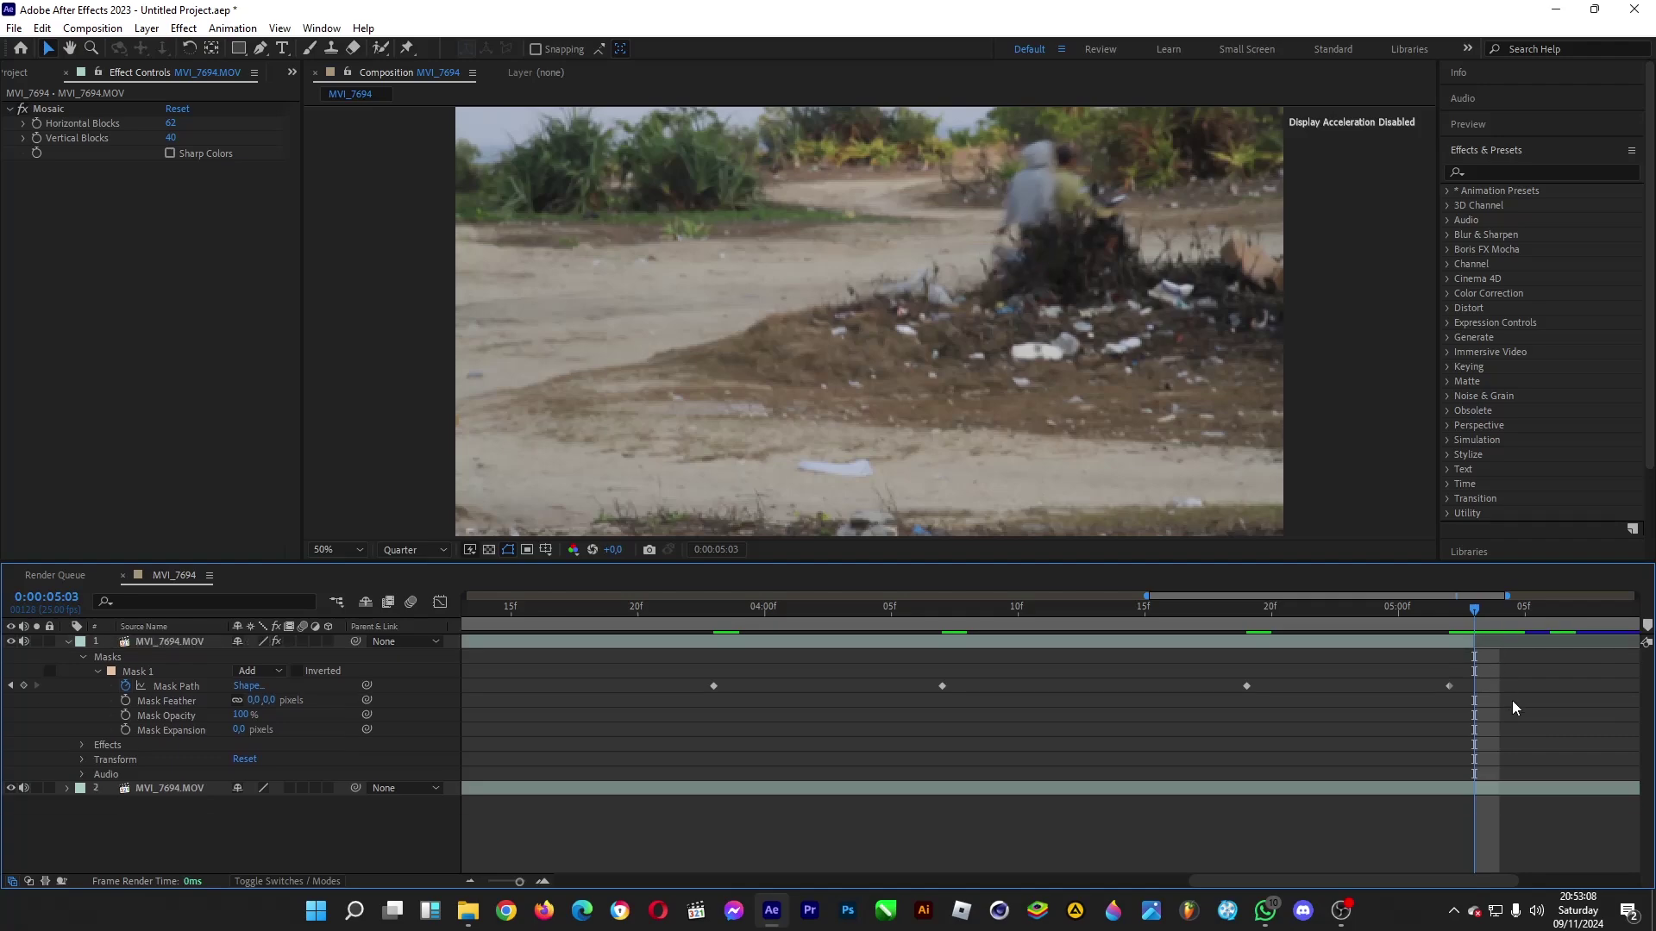